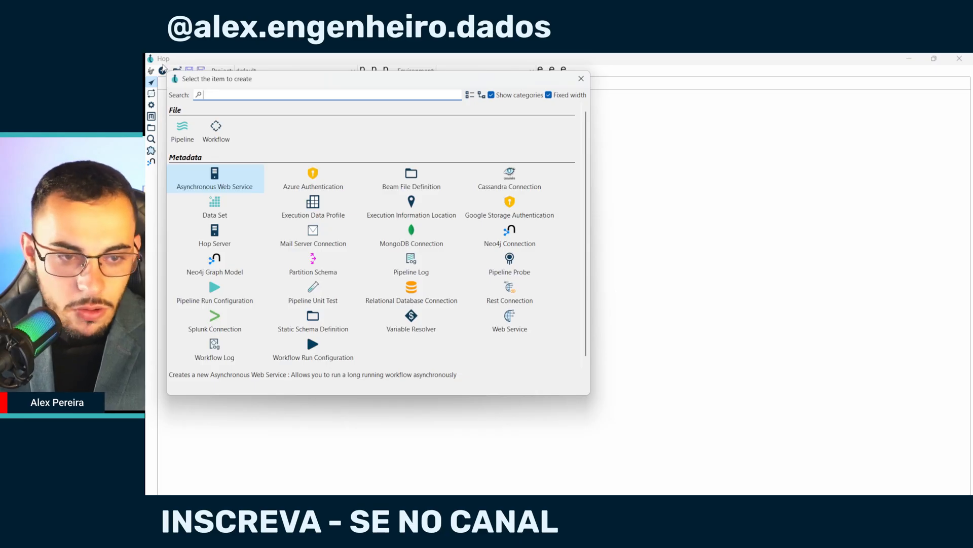
# Create a new workflow and place a Pipeline action beside the Start action
pyautogui.click(217, 132)
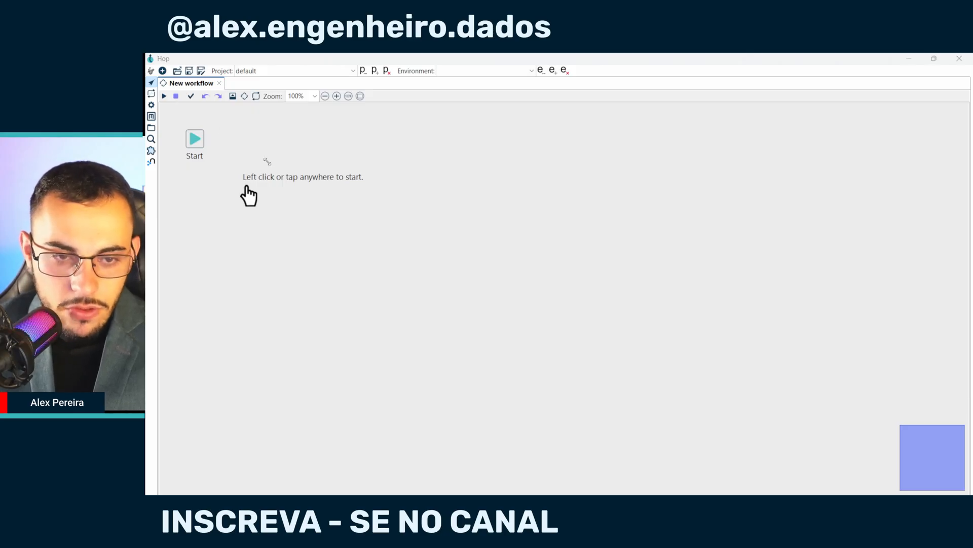
pyautogui.click(267, 163)
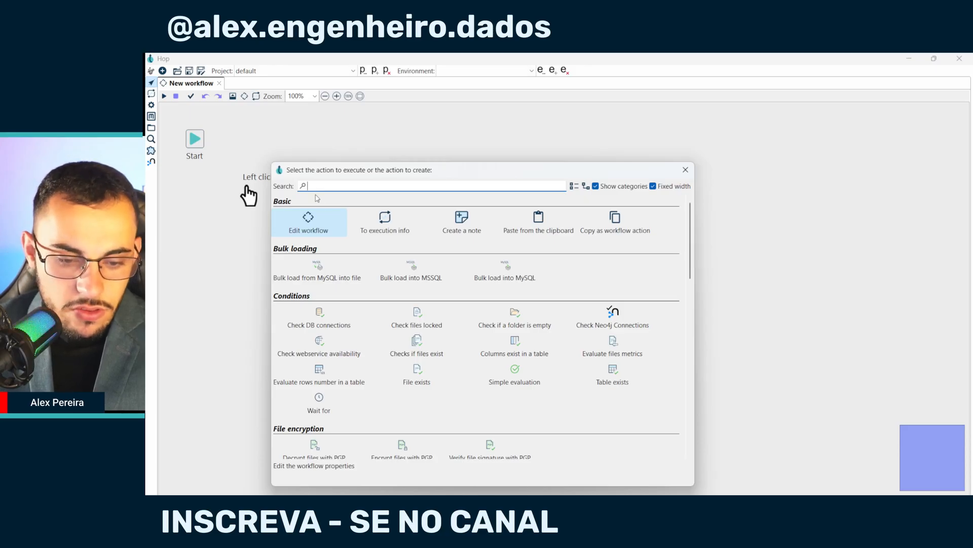
pyautogui.scroll(-3, 334, 233)
pyautogui.scroll(-5, 334, 233)
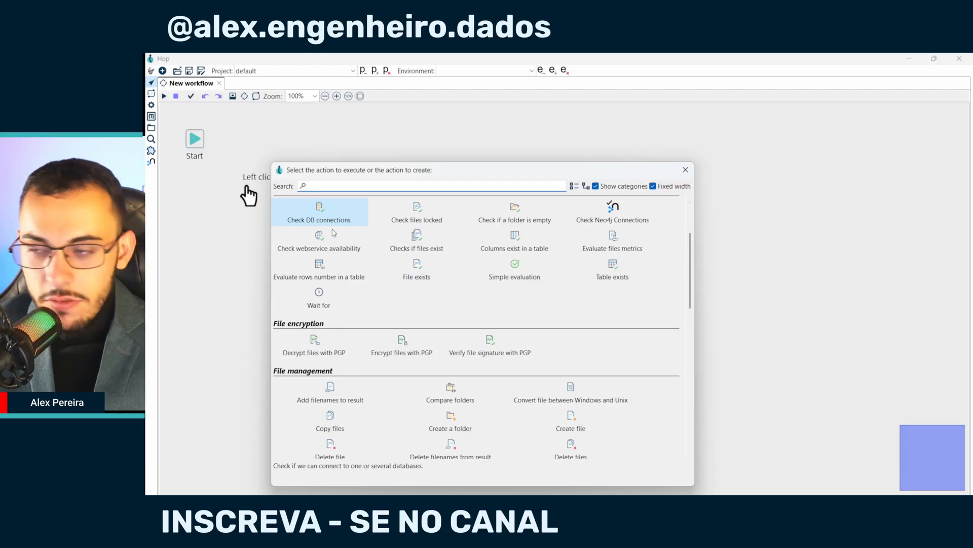
pyautogui.scroll(-4, 334, 232)
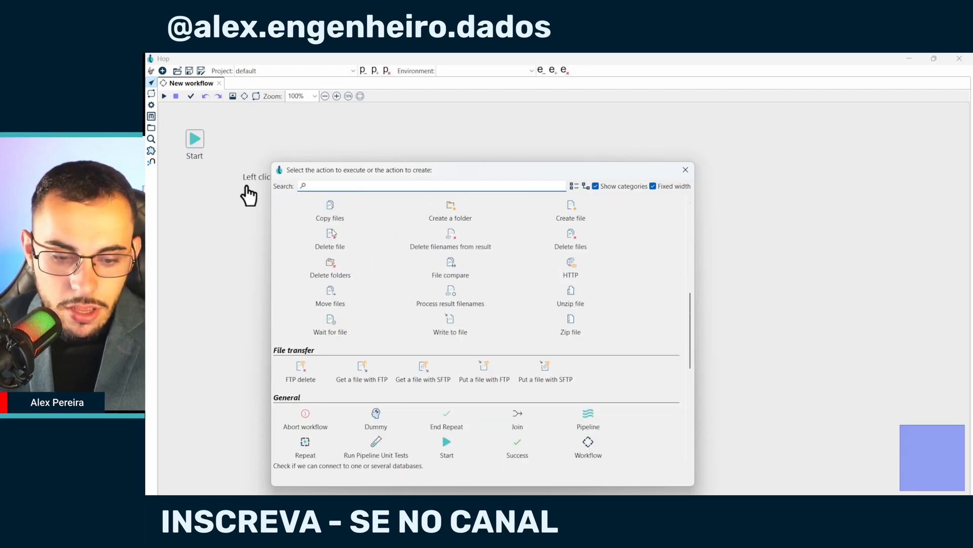
pyautogui.scroll(-2, 340, 232)
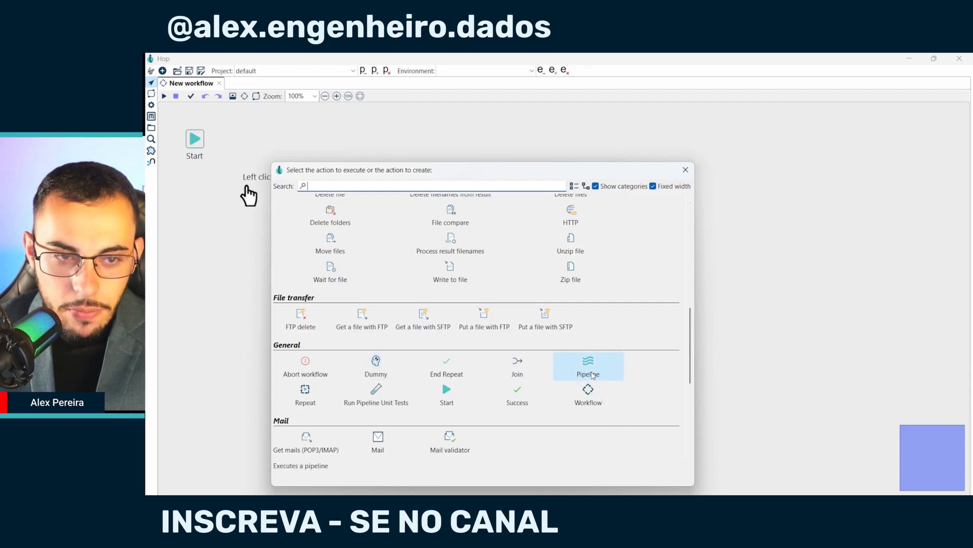
pyautogui.click(592, 374)
pyautogui.moveTo(282, 180); pyautogui.dragTo(266, 148)
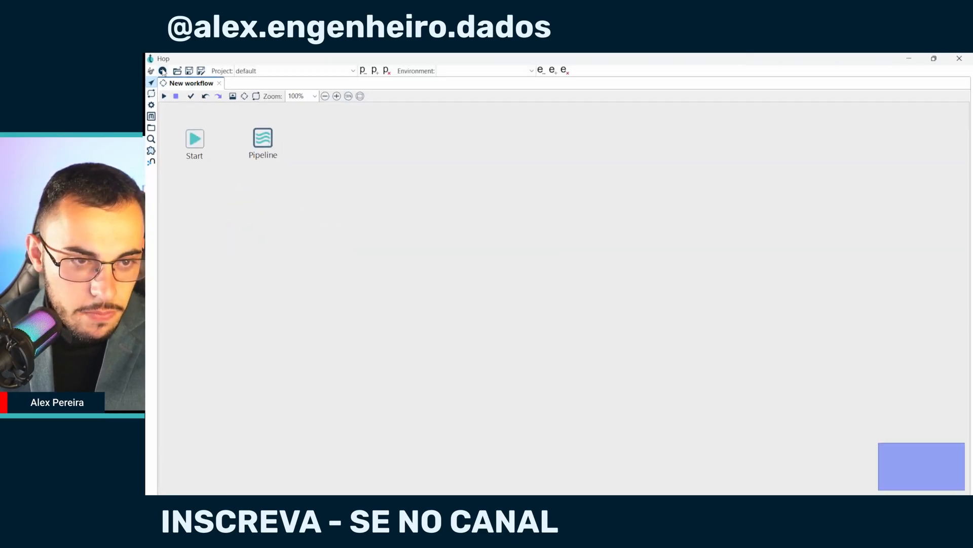
# Create a new pipeline and add a Generate rows transform to its canvas
pyautogui.click(162, 71)
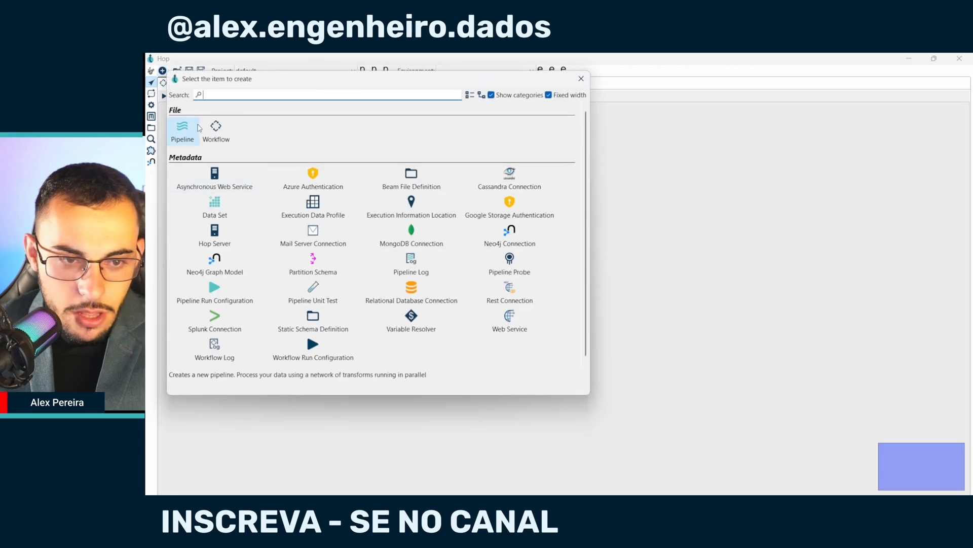
pyautogui.click(183, 132)
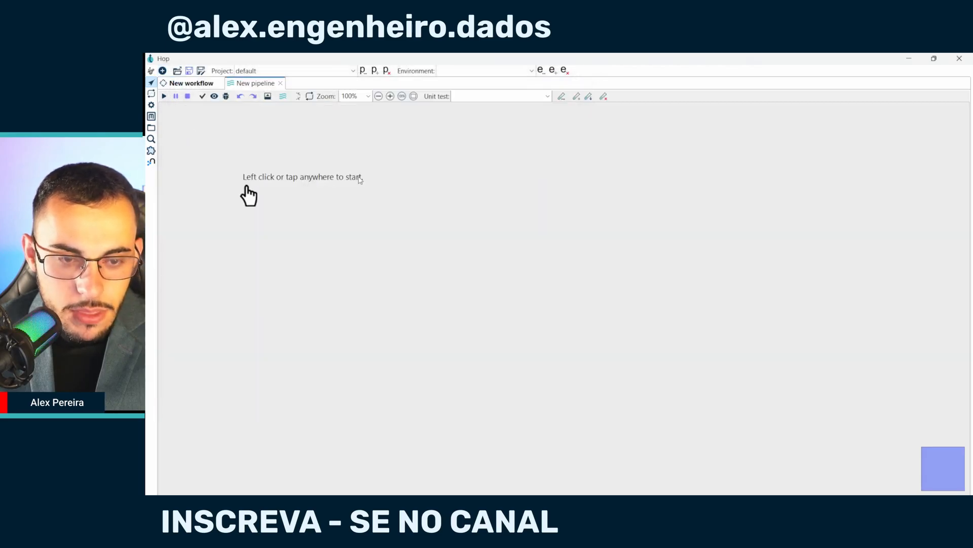
pyautogui.click(300, 182)
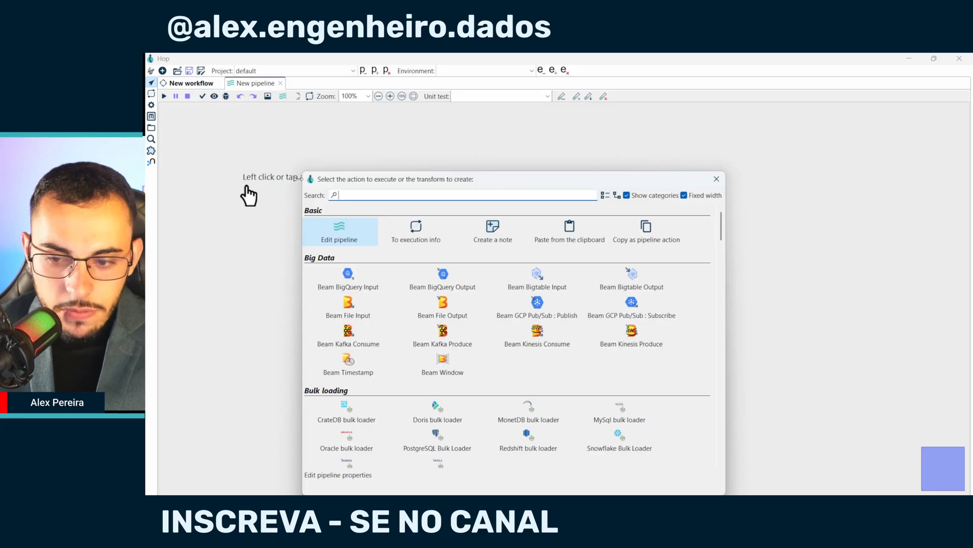
pyautogui.write('gene')
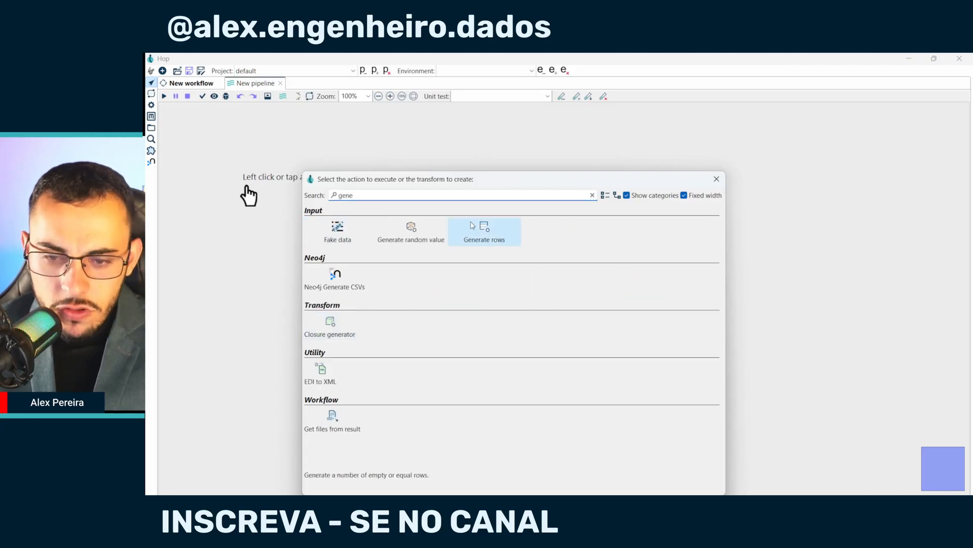
pyautogui.click(465, 224)
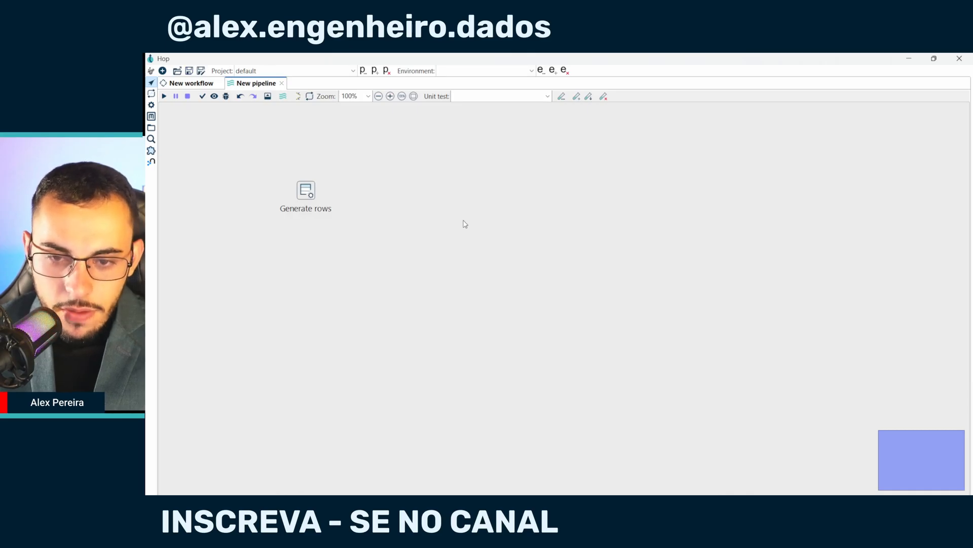
# Add two fields named nome and idade to the Generate rows transform
pyautogui.doubleClick(311, 209)
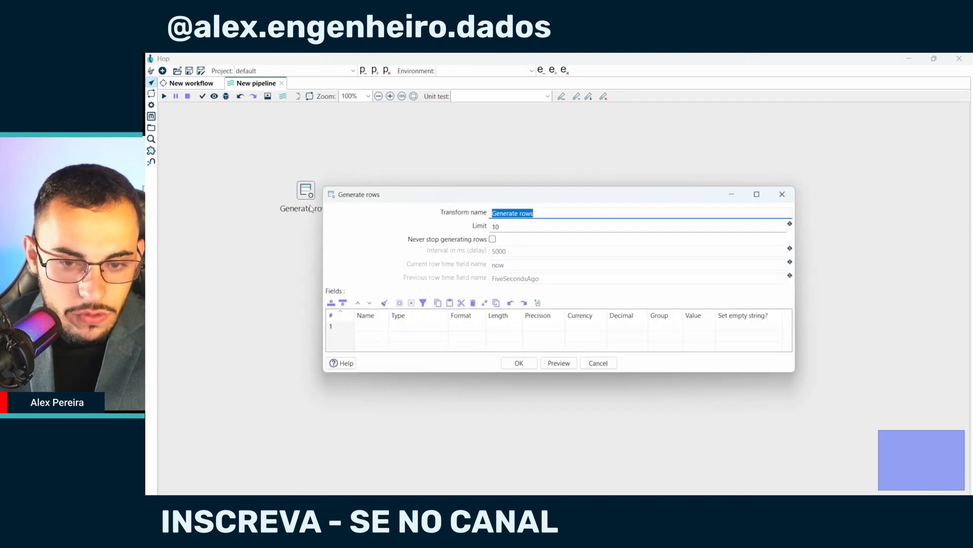
pyautogui.click(376, 325)
pyautogui.write('n')
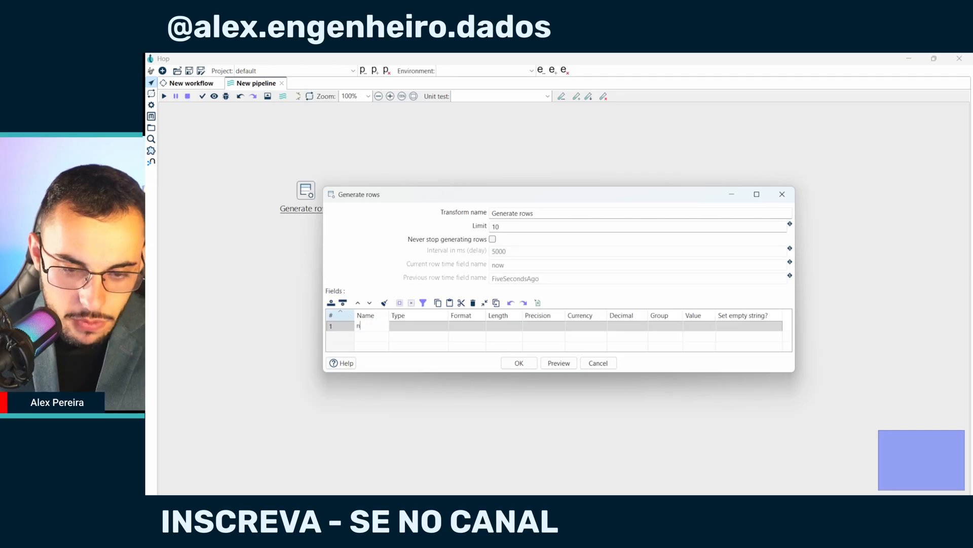
pyautogui.write('ome')
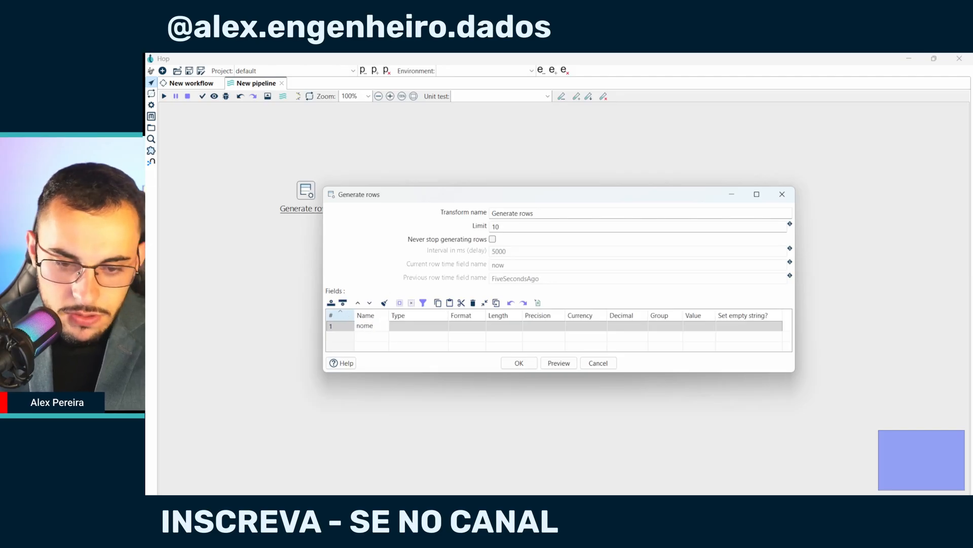
pyautogui.press('Return')
pyautogui.write('idade')
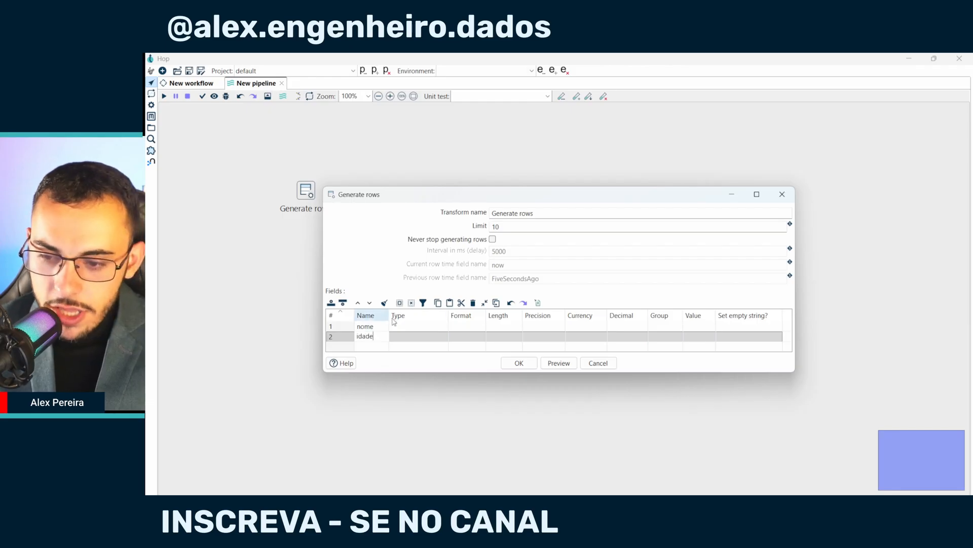
# Set the type of the nome field to String and the idade field to Integer
pyautogui.click(437, 327)
pyautogui.click(444, 327)
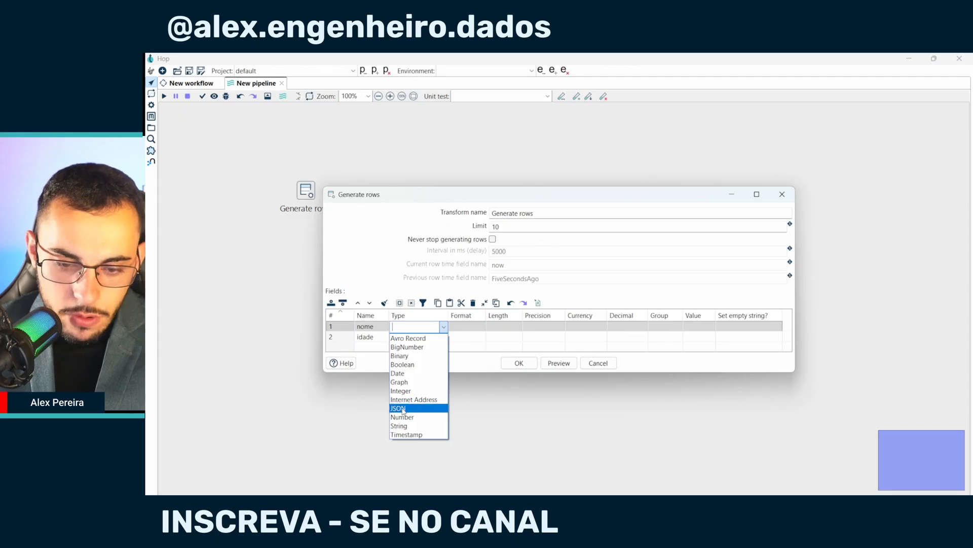
pyautogui.click(406, 426)
pyautogui.click(426, 338)
pyautogui.click(444, 337)
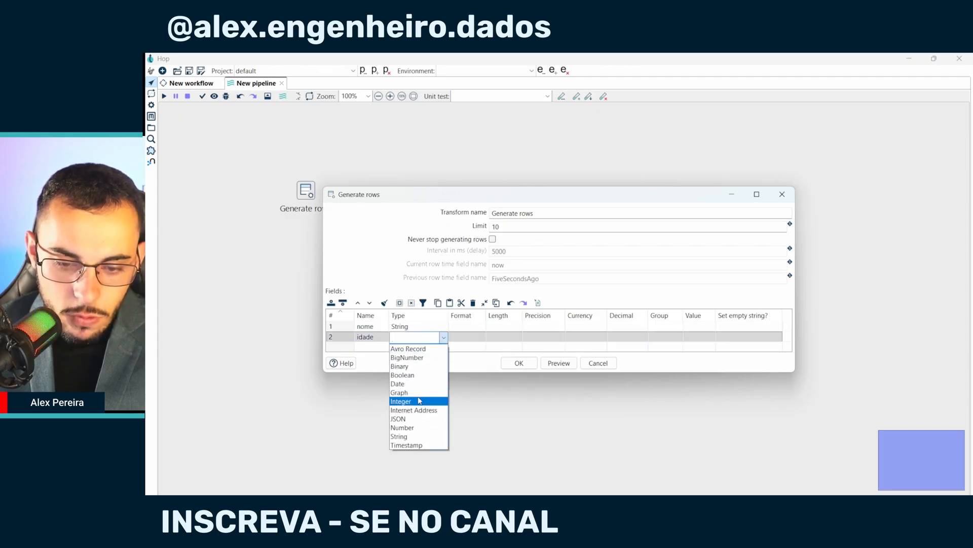
pyautogui.click(419, 401)
# Enter a first name as the value of the nome field and 25 for idade
pyautogui.click(699, 327)
pyautogui.write('alex')
pyautogui.click(709, 336)
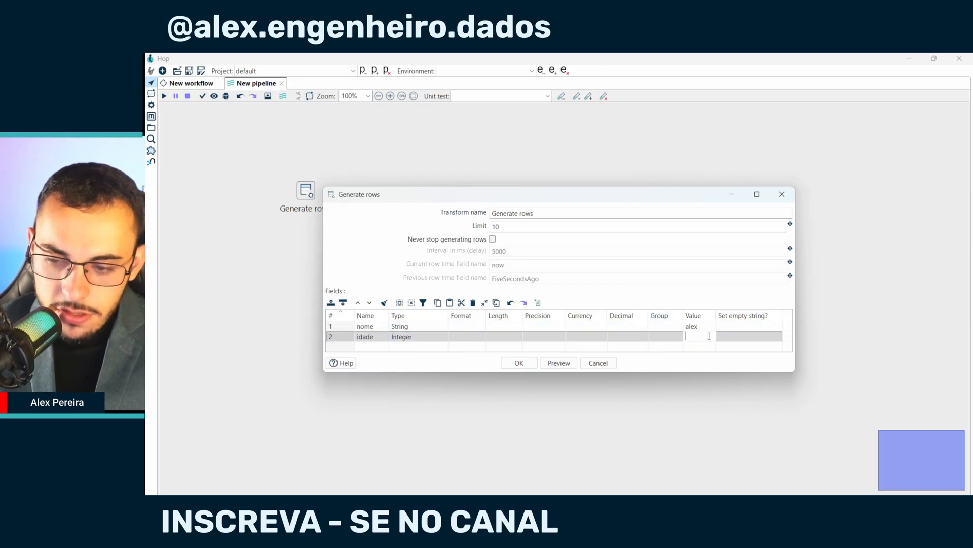
pyautogui.write('25')
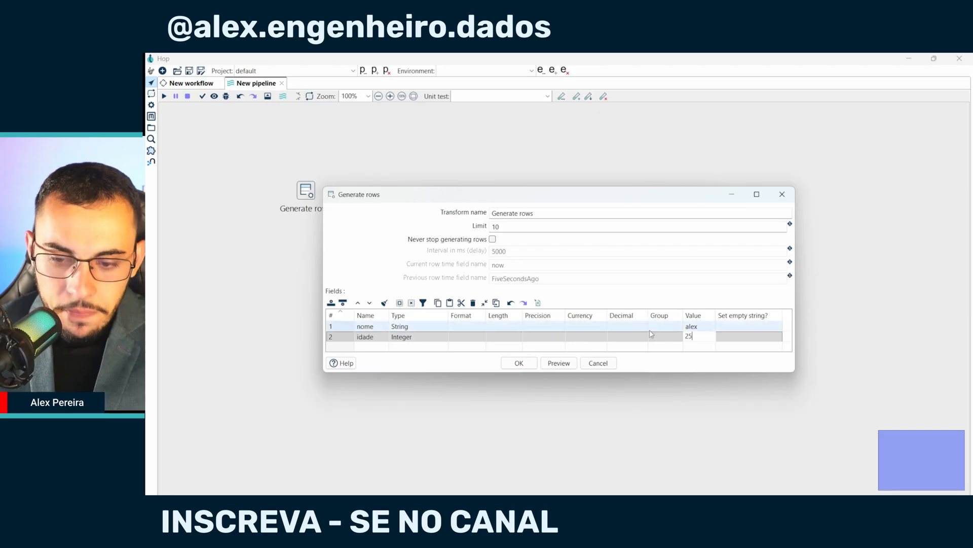
# Preview the Generate rows output with a preview size of 1000 and accept the transform's settings
pyautogui.click(558, 363)
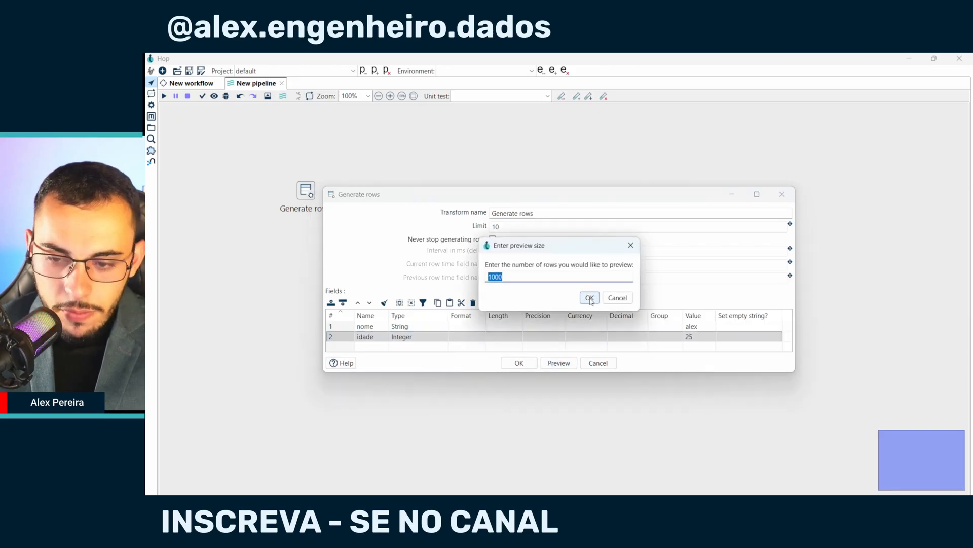
pyautogui.click(589, 297)
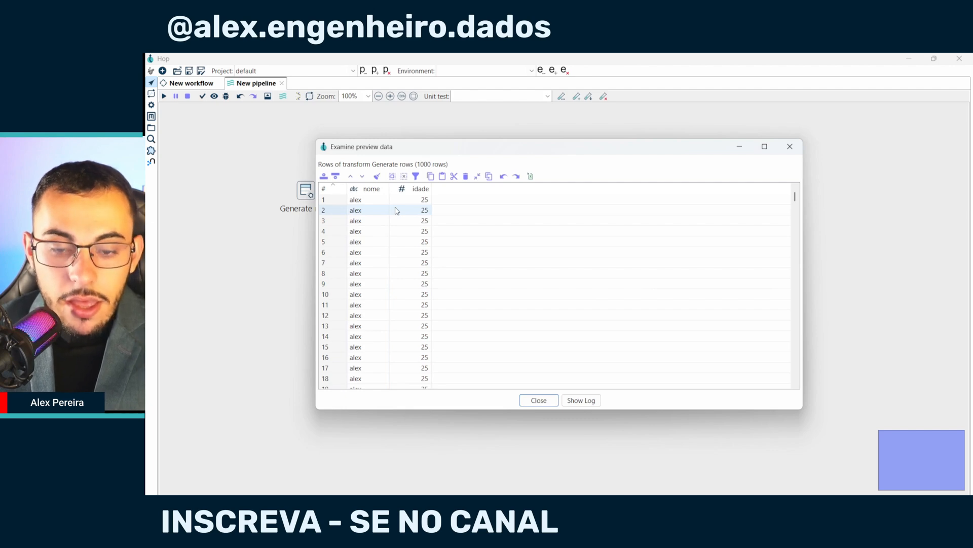
pyautogui.click(540, 400)
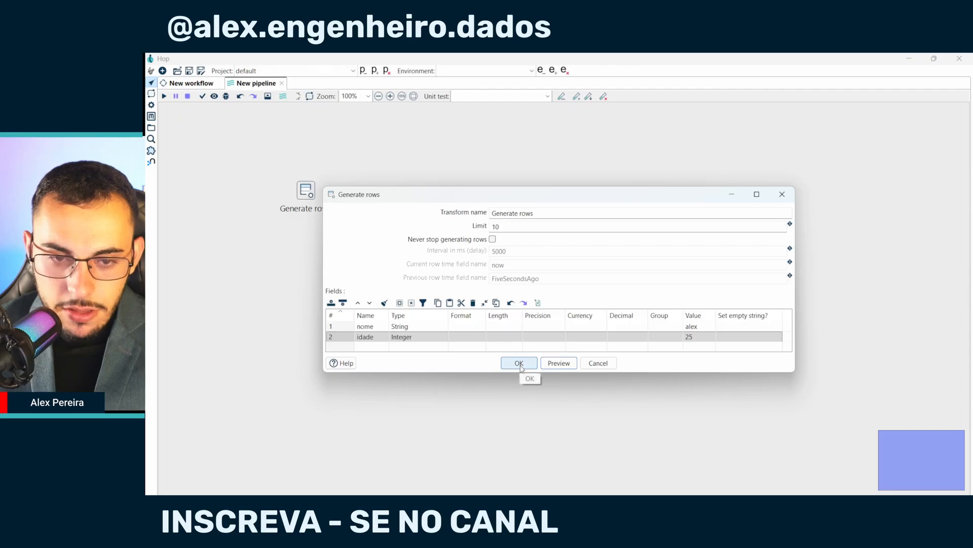
pyautogui.click(520, 363)
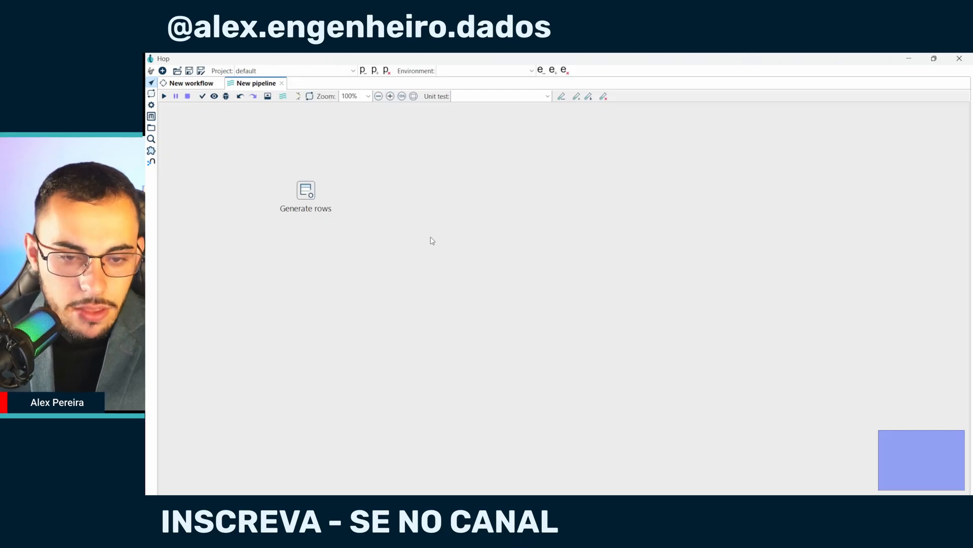
# Add a Dummy (do nothing) transform level with Generate rows and connect Generate rows to it
pyautogui.click(382, 241)
pyautogui.write('sum')
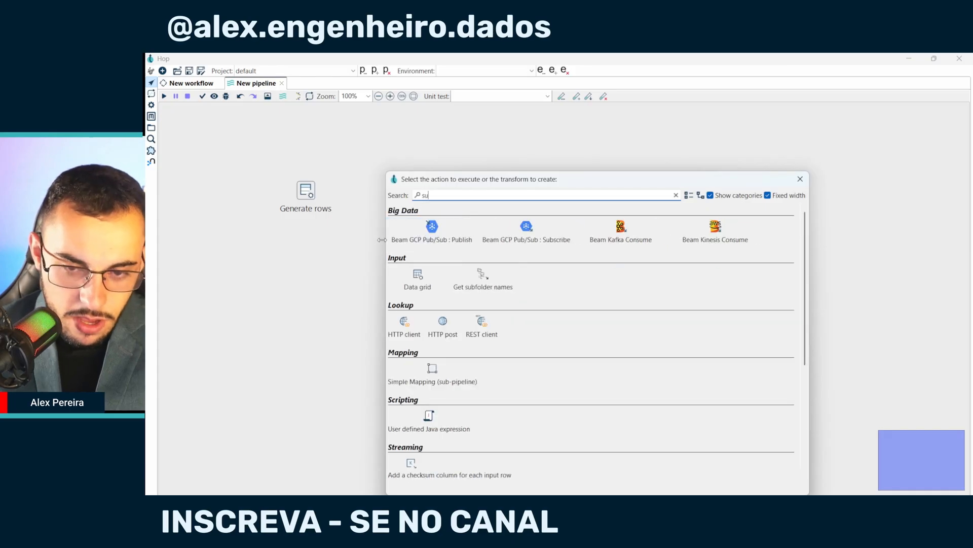
pyautogui.press('BackSpace')
pyautogui.press('BackSpace')
pyautogui.press('BackSpace')
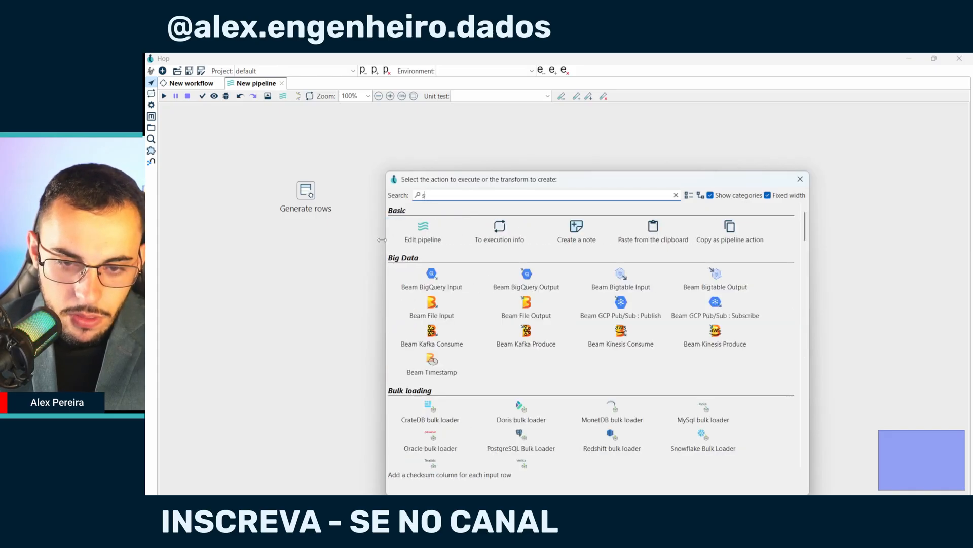
pyautogui.write('dumm')
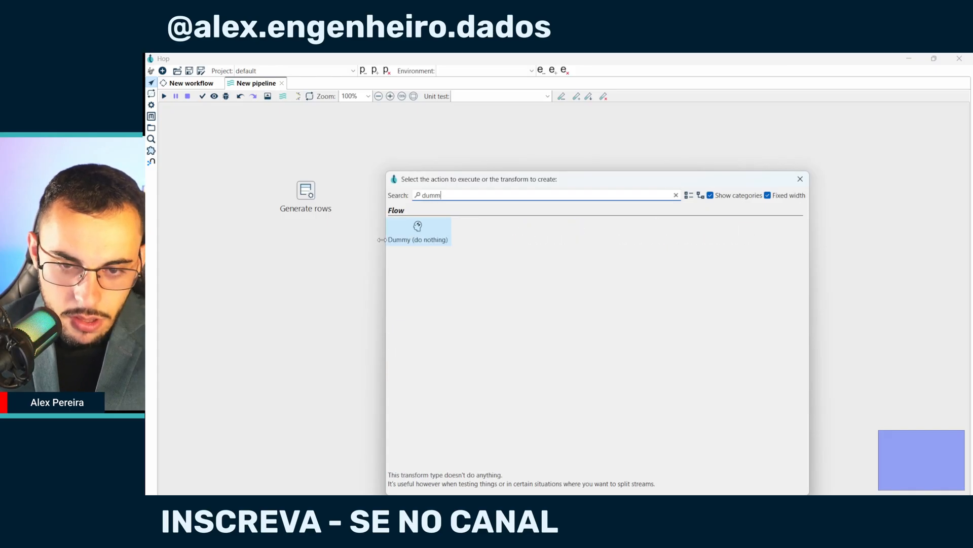
pyautogui.click(428, 237)
pyautogui.moveTo(395, 260); pyautogui.dragTo(411, 199)
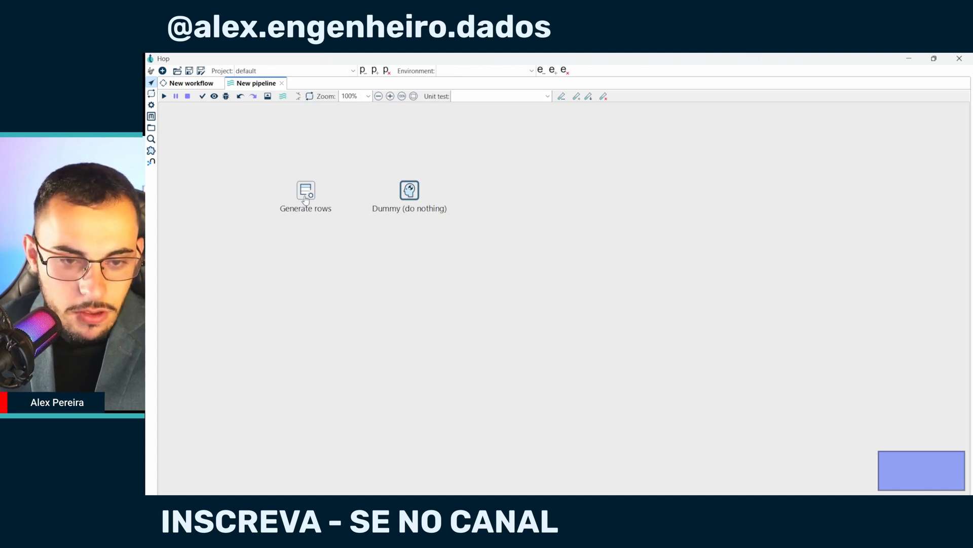
pyautogui.moveTo(310, 193); pyautogui.dragTo(412, 192)
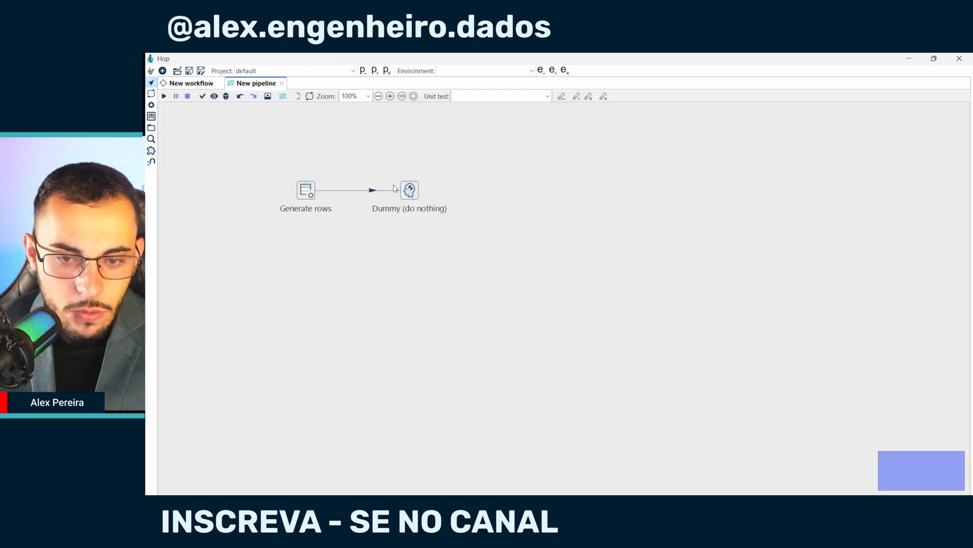
# Save the pipeline as pipiline.hpl in the default project folder
pyautogui.hotkey('ctrl', 's')
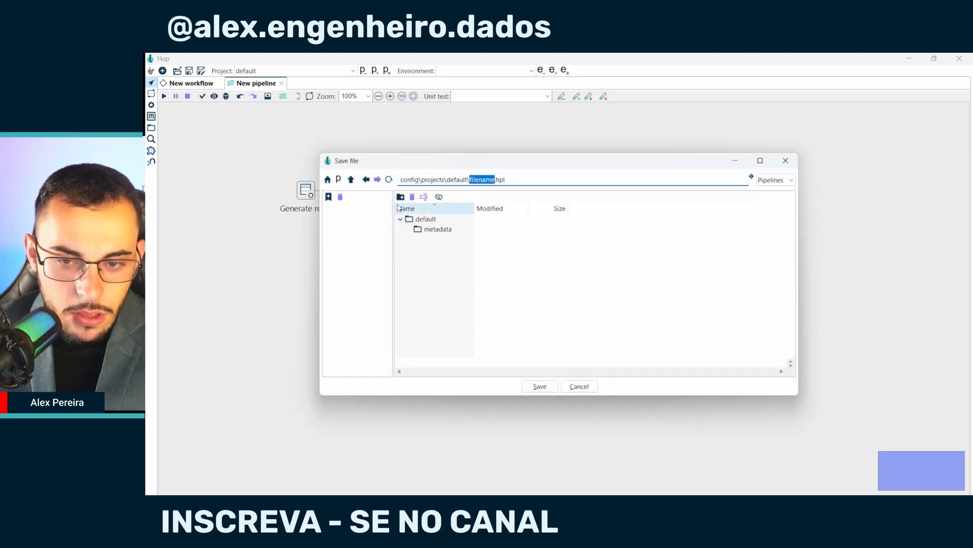
pyautogui.press('BackSpace')
pyautogui.write('pl')
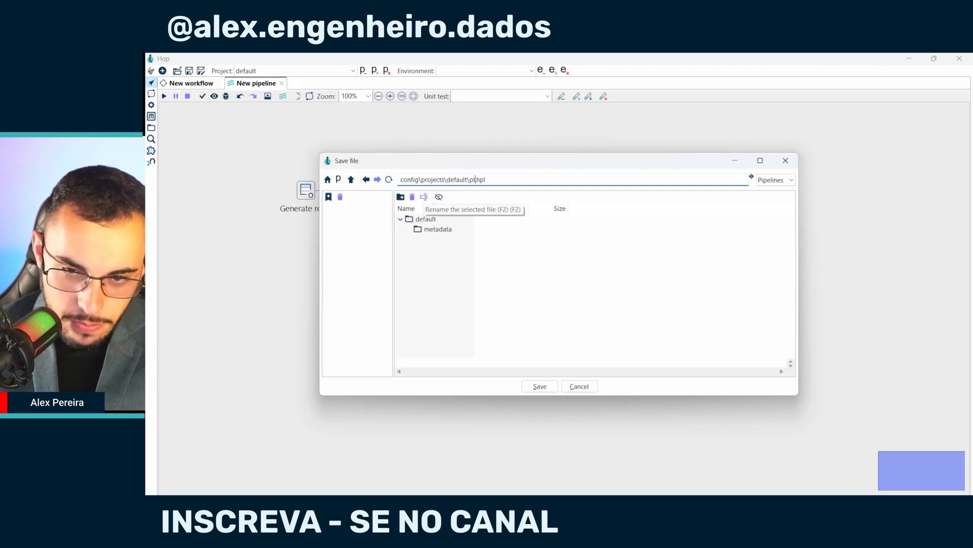
pyautogui.write('peli')
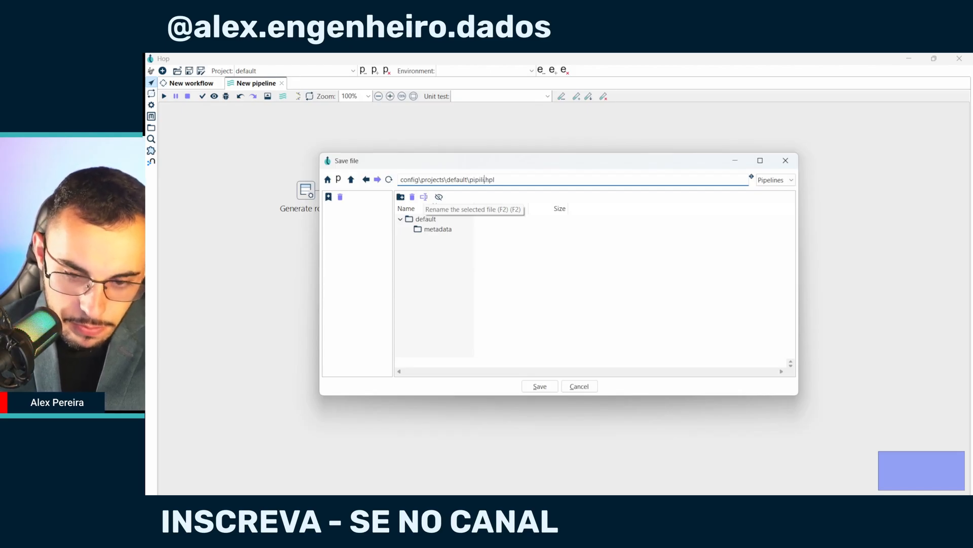
pyautogui.write('ne')
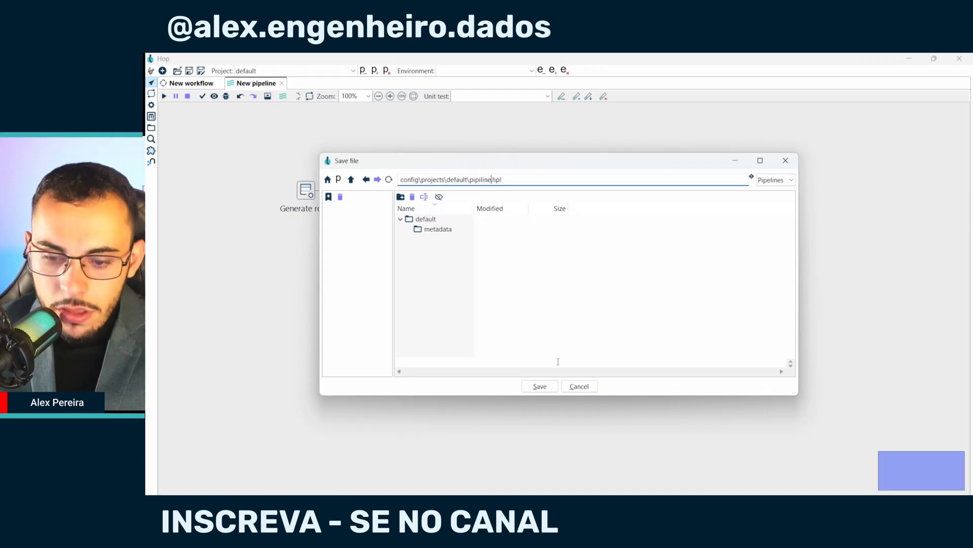
pyautogui.click(540, 387)
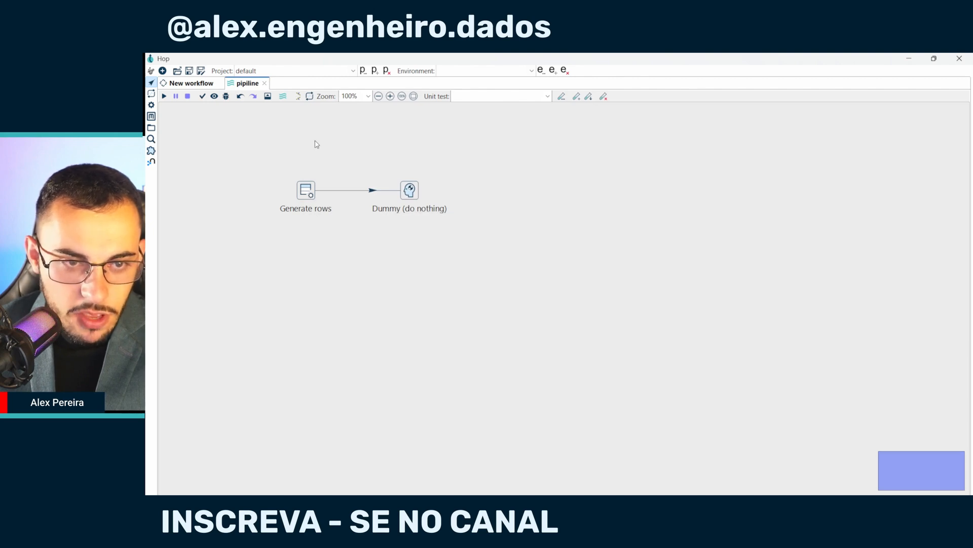
pyautogui.click(353, 155)
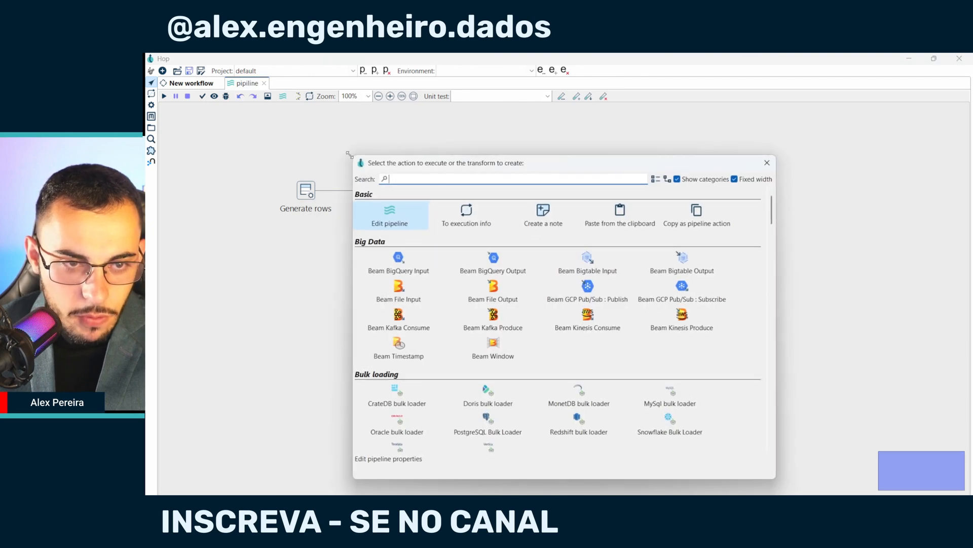
pyautogui.click(767, 162)
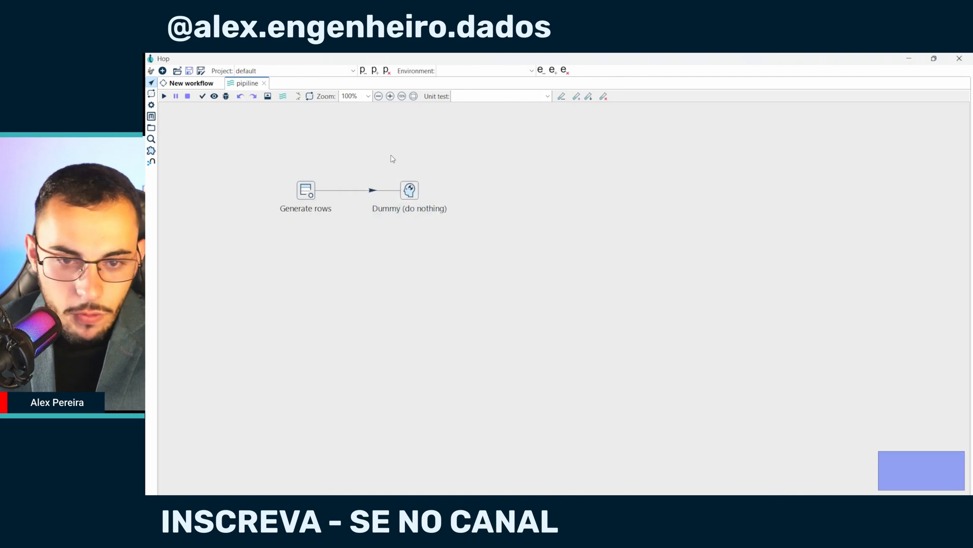
# Connect the Start action to the Pipeline action in the new workflow
pyautogui.click(194, 87)
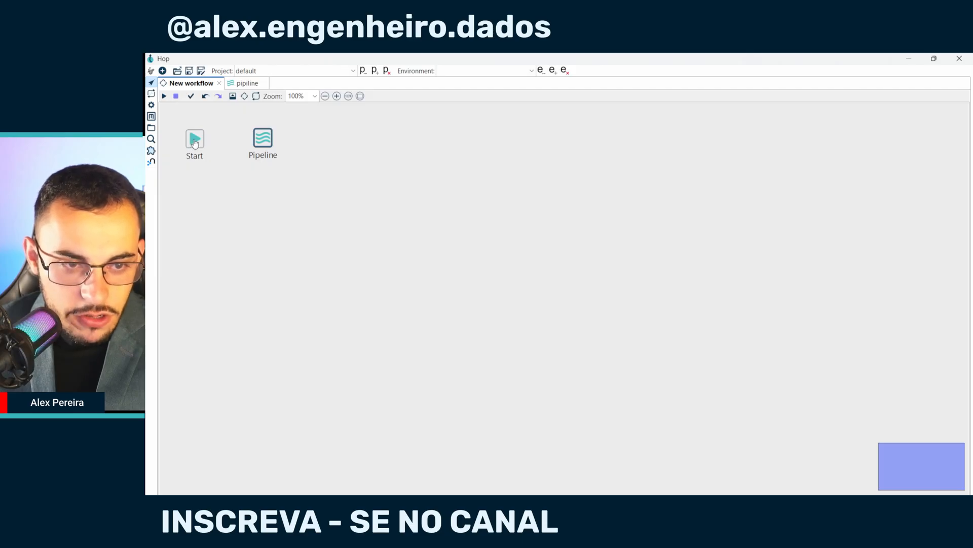
pyautogui.moveTo(195, 142); pyautogui.dragTo(266, 143)
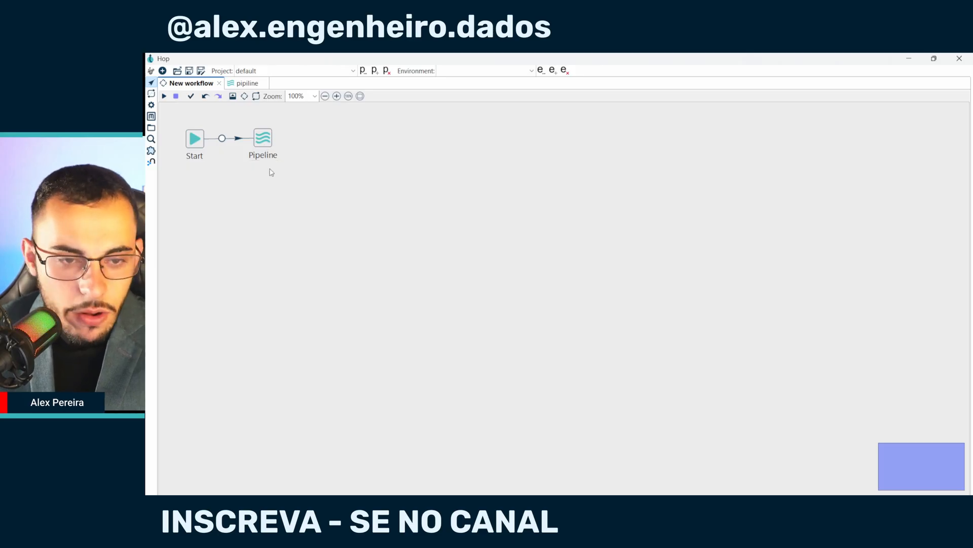
pyautogui.click(261, 138)
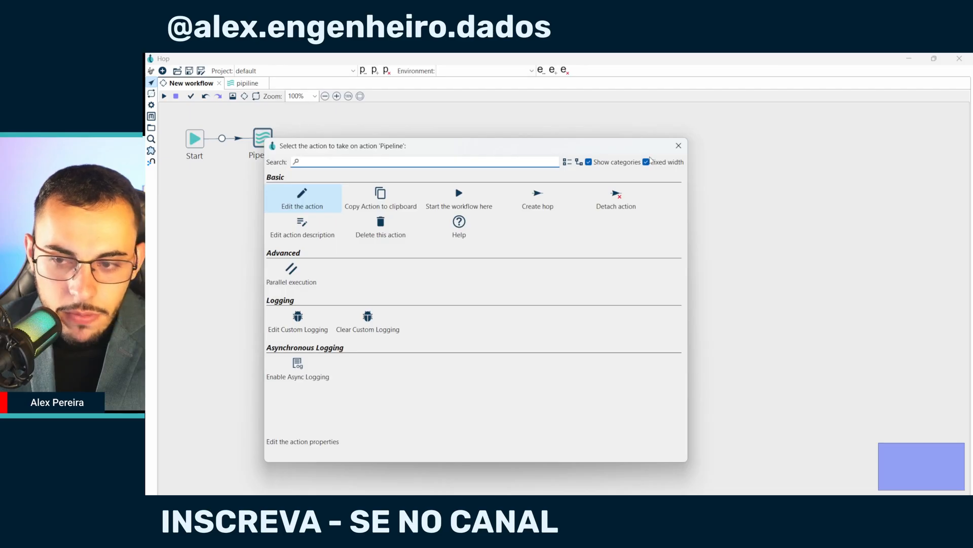
pyautogui.click(678, 146)
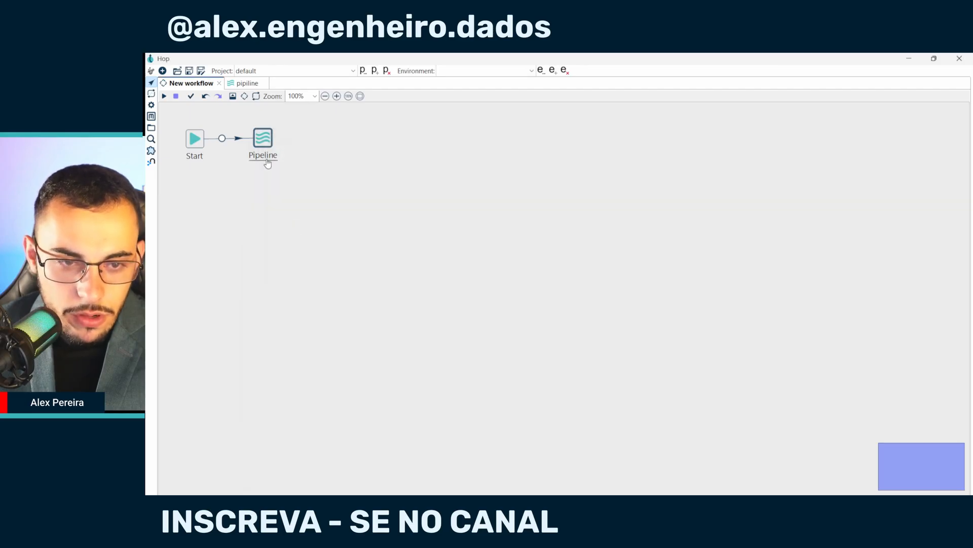
# Open the Pipeline action's settings and choose pipiline.hpl from the default project folder as its pipeline file
pyautogui.doubleClick(267, 161)
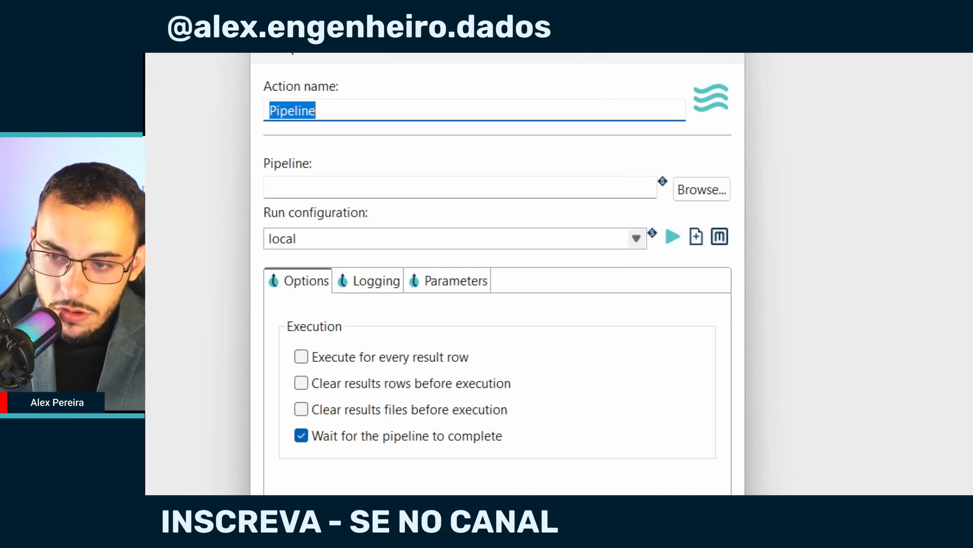
pyautogui.moveTo(625, 116); pyautogui.dragTo(691, 175)
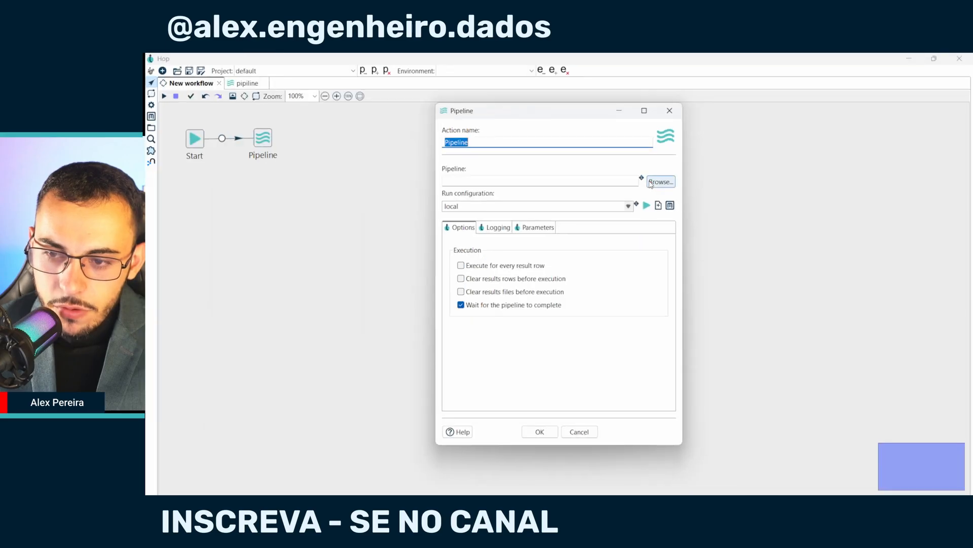
pyautogui.click(674, 188)
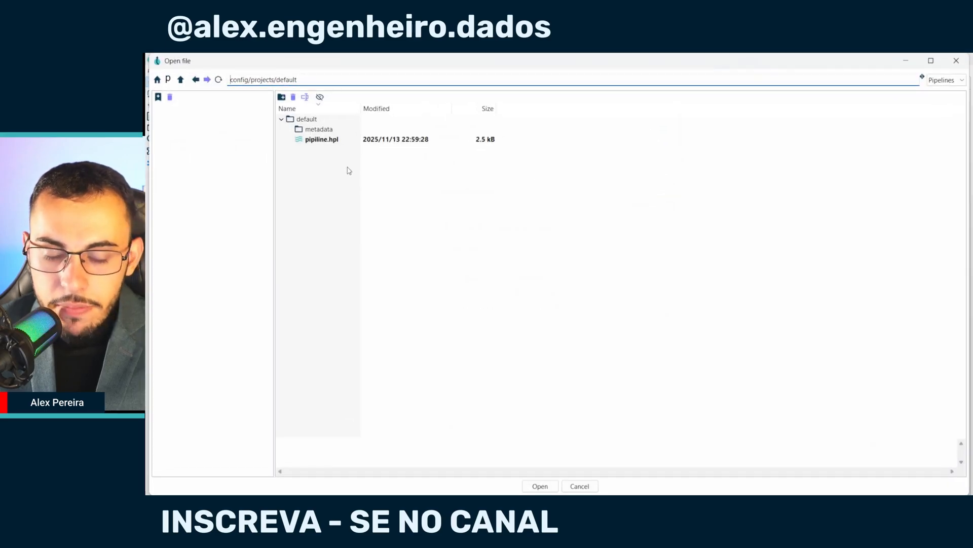
pyautogui.click(329, 144)
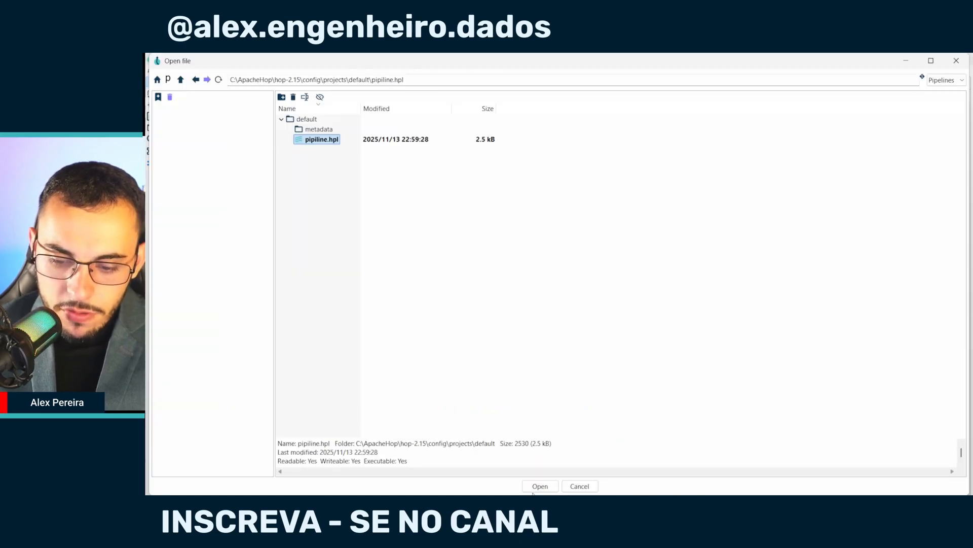
pyautogui.click(535, 489)
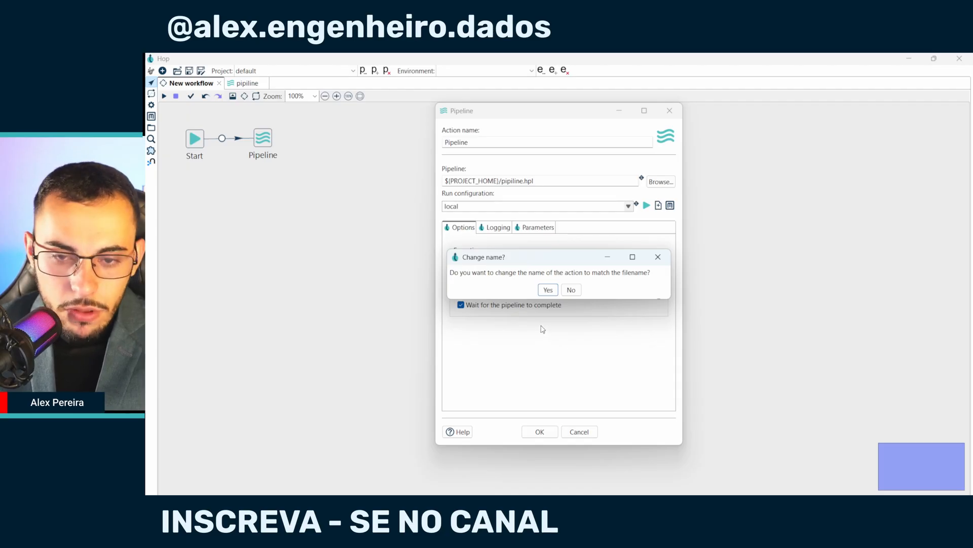
# Rename the Pipeline action to match its file, shorten the name to pipiline, and accept the action's settings
pyautogui.click(547, 290)
pyautogui.click(490, 145)
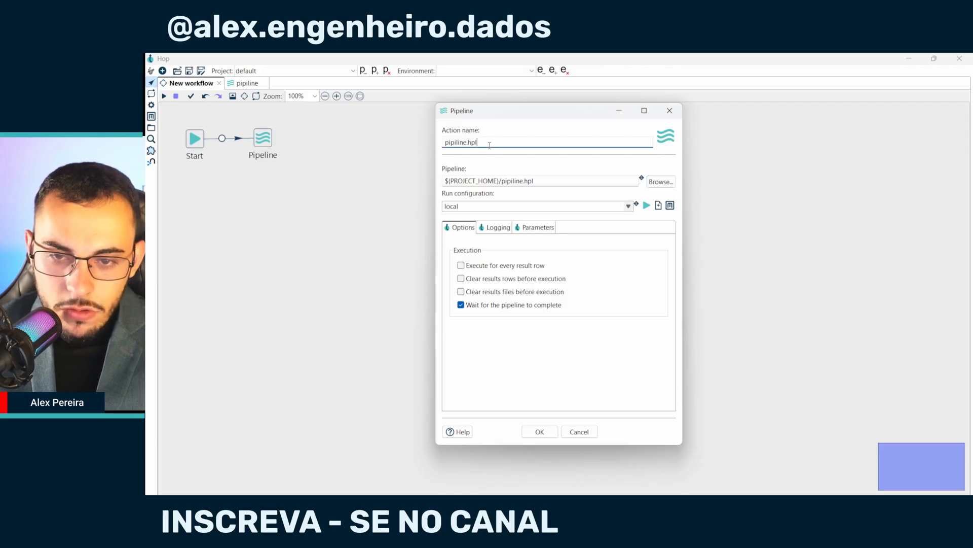
pyautogui.press('BackSpace')
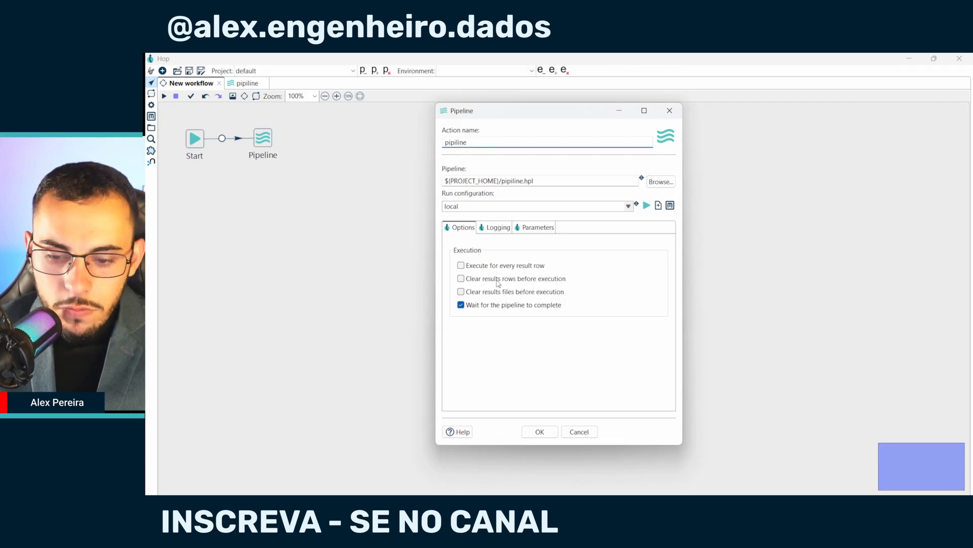
pyautogui.click(540, 432)
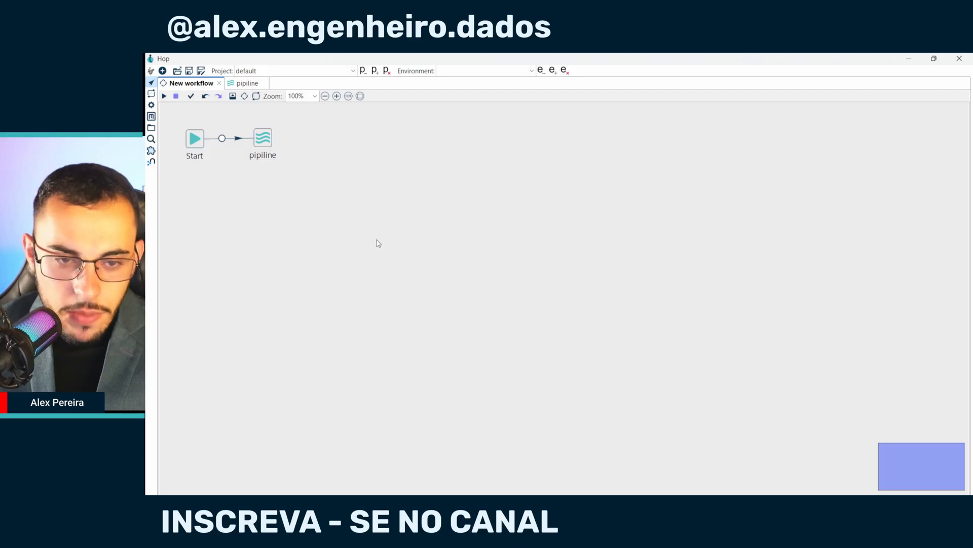
# Add a Success action to the right of pipiline and align it level with that action
pyautogui.click(341, 164)
pyautogui.scroll(-5, 430, 366)
pyautogui.scroll(-5, 430, 367)
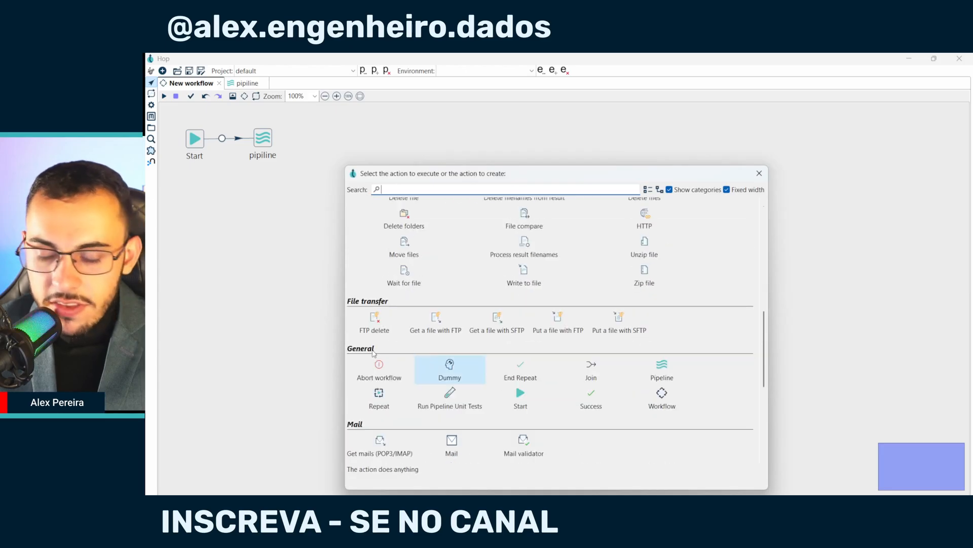
pyautogui.click(582, 404)
pyautogui.moveTo(349, 175); pyautogui.dragTo(349, 137)
pyautogui.click(336, 227)
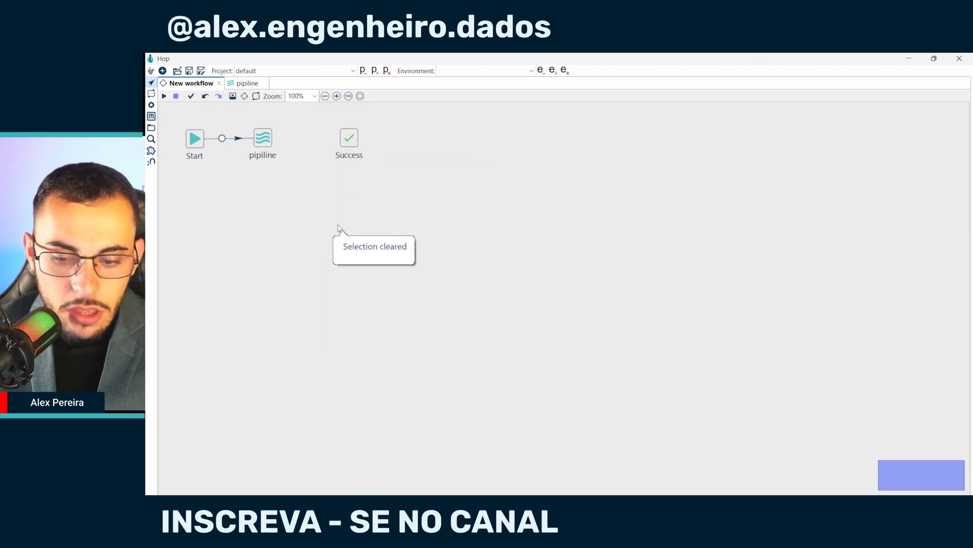
# Add an Abort workflow action and place it directly below the pipiline action
pyautogui.click(344, 237)
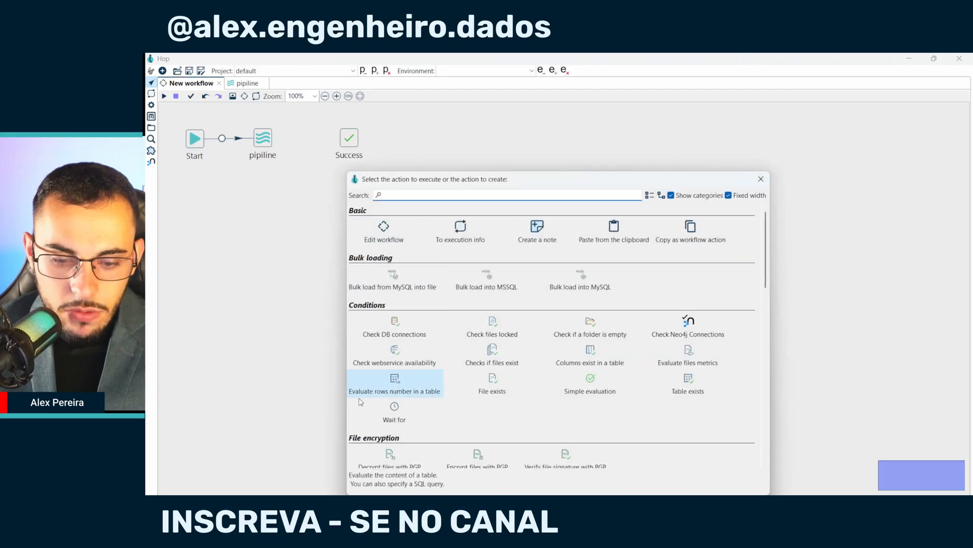
pyautogui.scroll(-4, 385, 406)
pyautogui.scroll(-5, 381, 416)
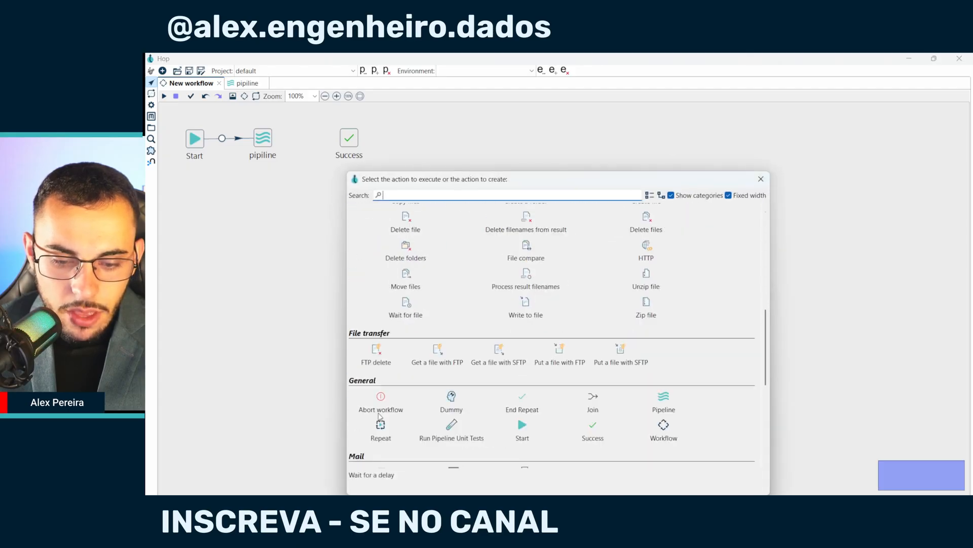
pyautogui.click(391, 383)
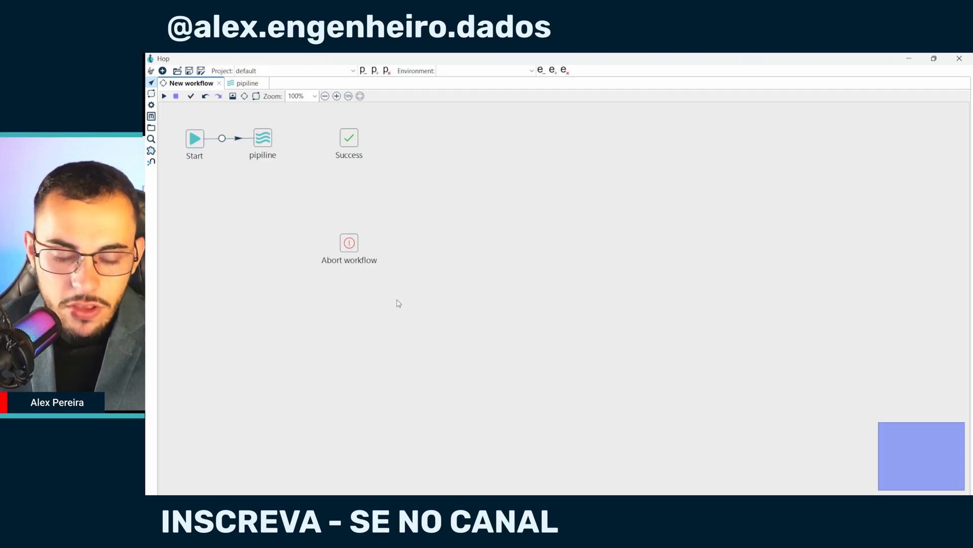
pyautogui.moveTo(356, 246); pyautogui.dragTo(270, 213)
# Connect pipiline to Success with a success hop and to Abort workflow with a failure hop
pyautogui.moveTo(268, 144); pyautogui.dragTo(299, 141)
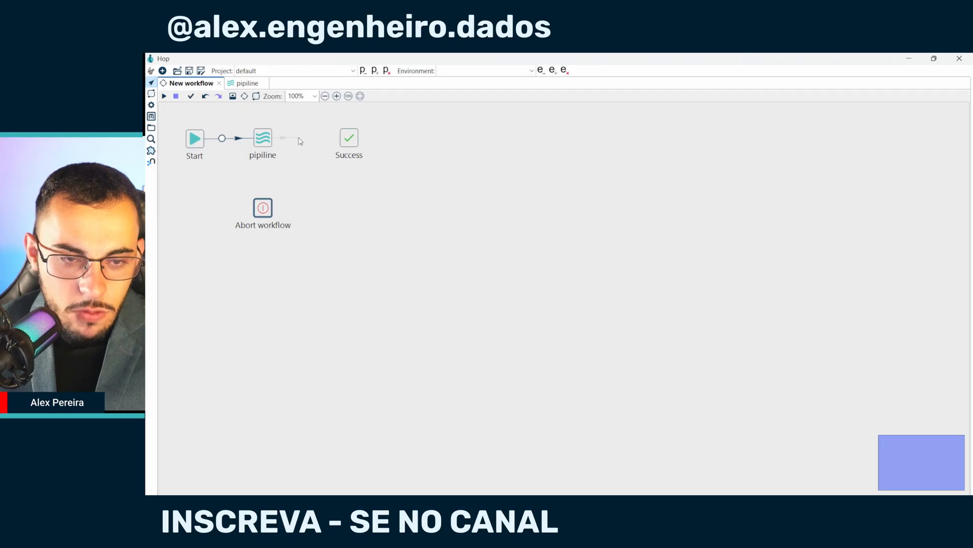
pyautogui.moveTo(302, 141); pyautogui.dragTo(346, 139)
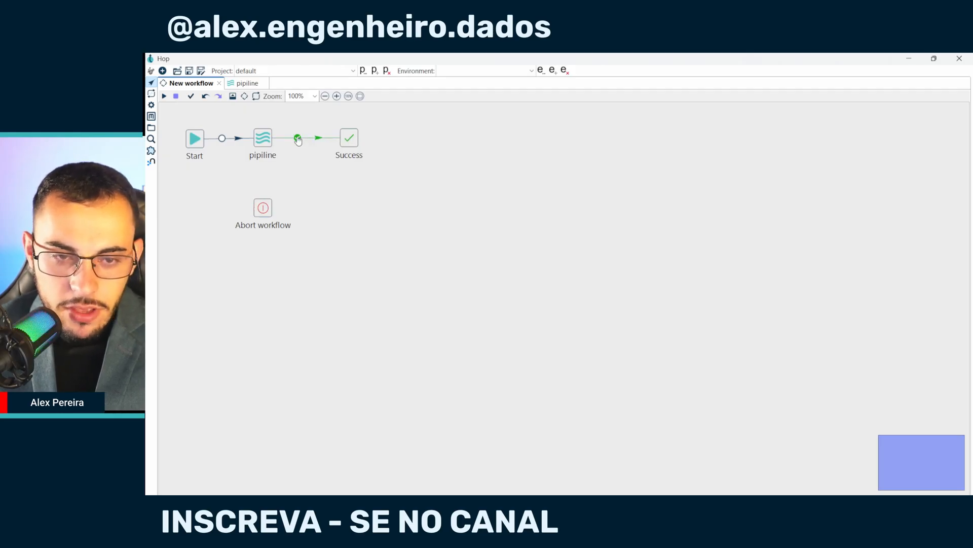
pyautogui.moveTo(298, 140)
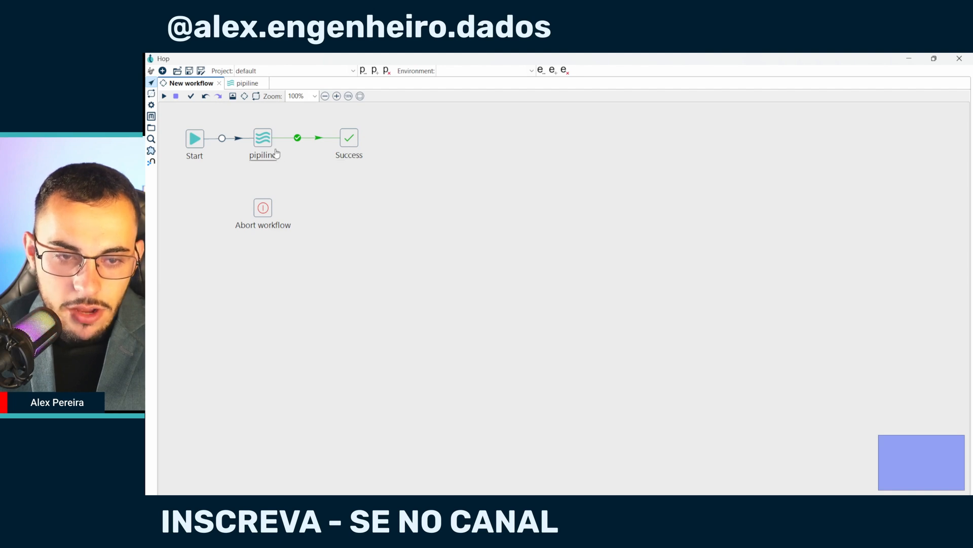
pyautogui.moveTo(264, 145); pyautogui.dragTo(262, 205)
pyautogui.click(264, 165)
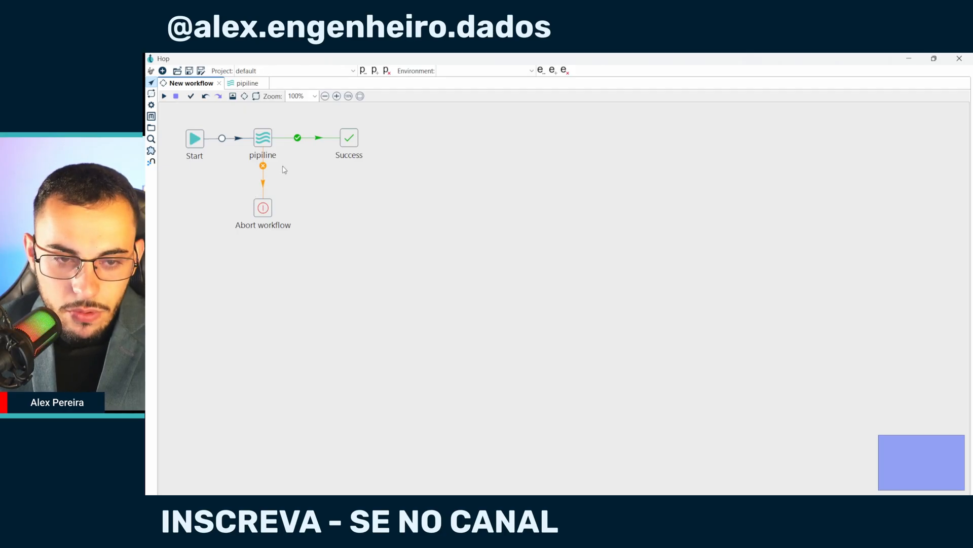
# Cycle the hop from pipiline to Success through failure and unconditional evaluation, returning it to success
pyautogui.moveTo(297, 141)
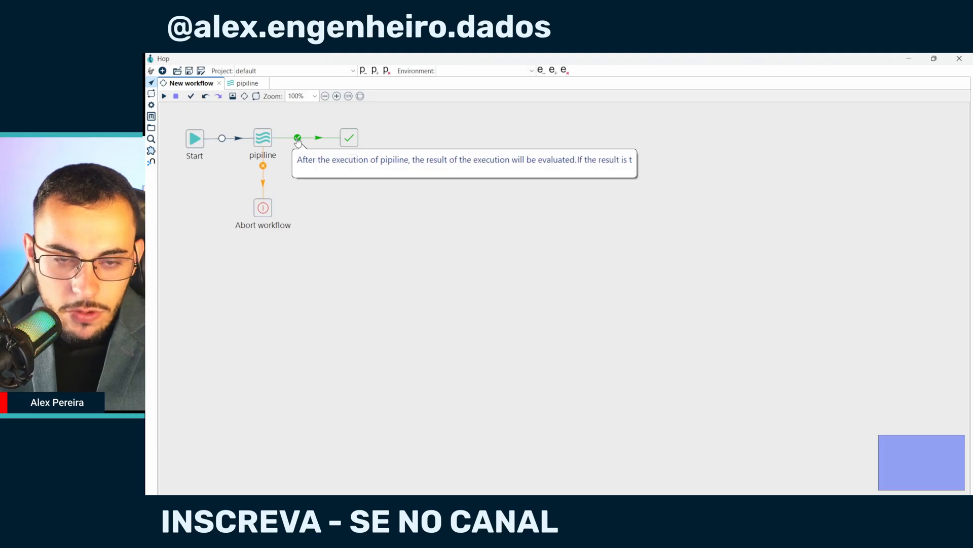
pyautogui.click(298, 138)
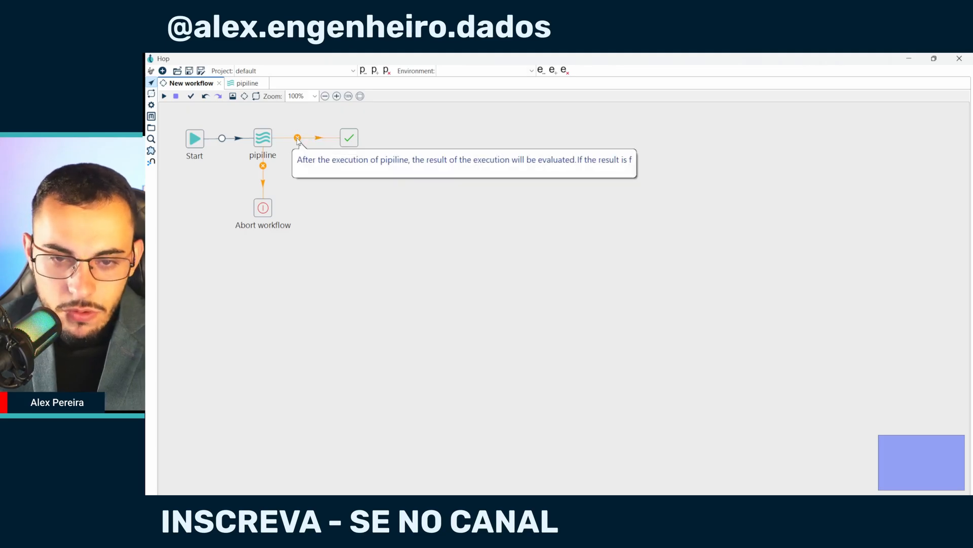
pyautogui.click(298, 139)
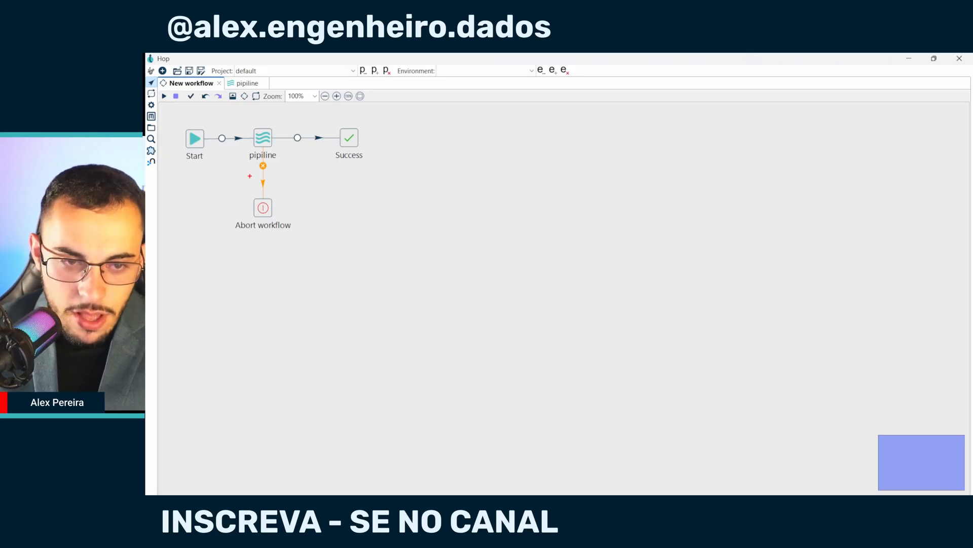
pyautogui.moveTo(269, 128)
pyautogui.mouseDown()
pyautogui.moveTo(309, 102)
pyautogui.moveTo(339, 127)
pyautogui.mouseUp()
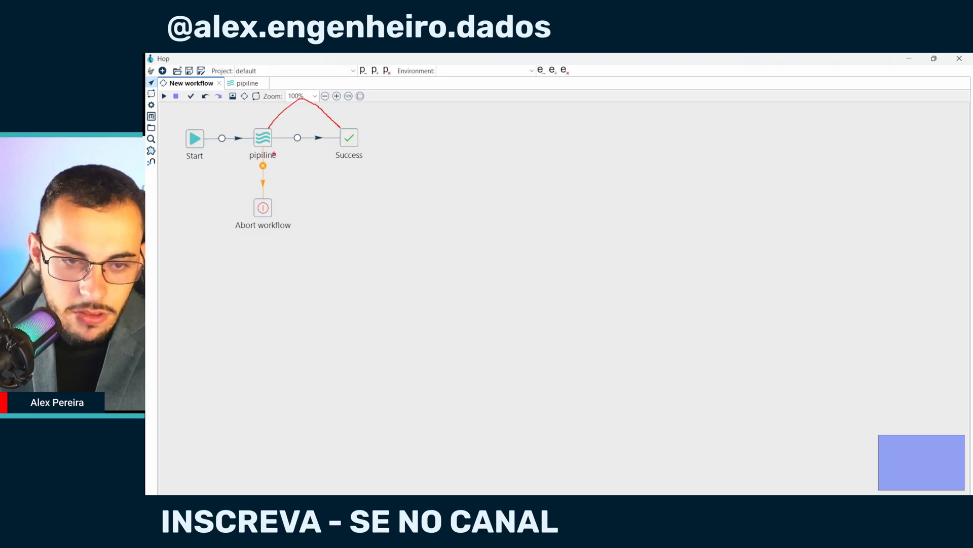
pyautogui.moveTo(271, 149)
pyautogui.mouseDown()
pyautogui.moveTo(296, 159)
pyautogui.moveTo(288, 205)
pyautogui.moveTo(273, 212)
pyautogui.mouseUp()
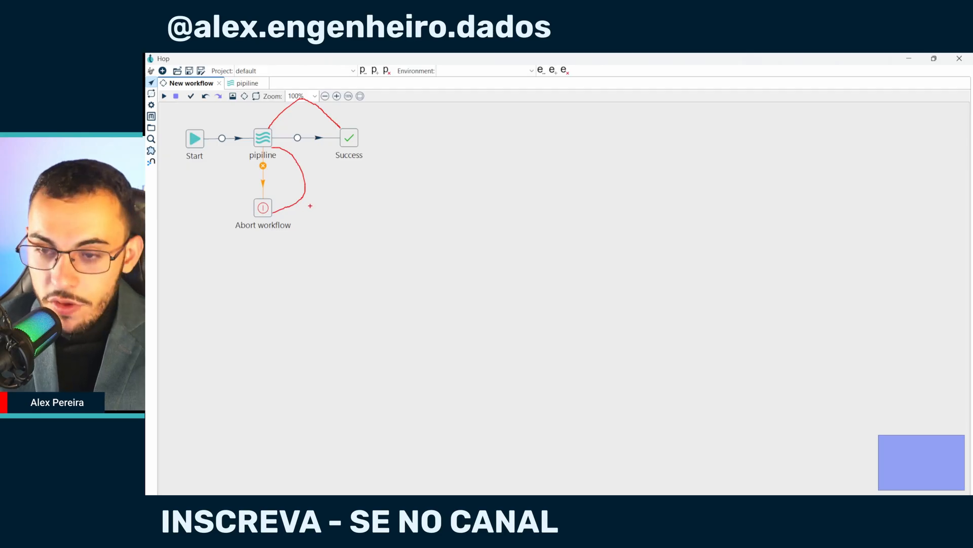
pyautogui.press('Escape')
pyautogui.click(298, 138)
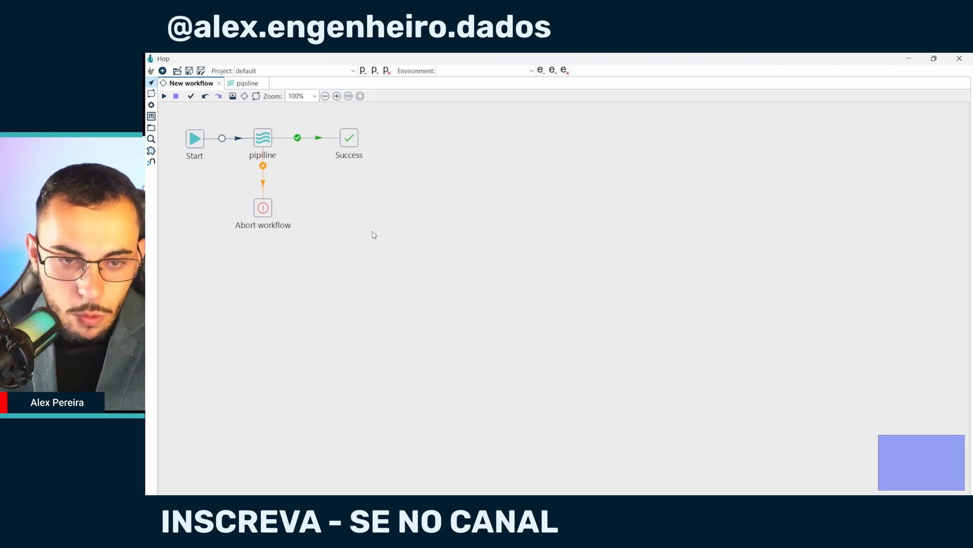
# Save the workflow as worflow.hwf in the default project folder, overwriting the existing file
pyautogui.hotkey('ctrl', 's')
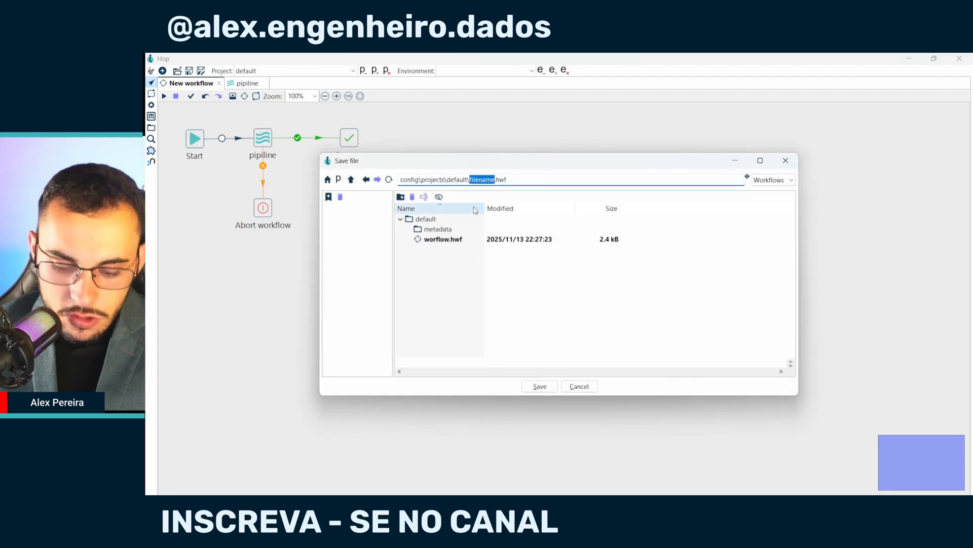
pyautogui.click(442, 239)
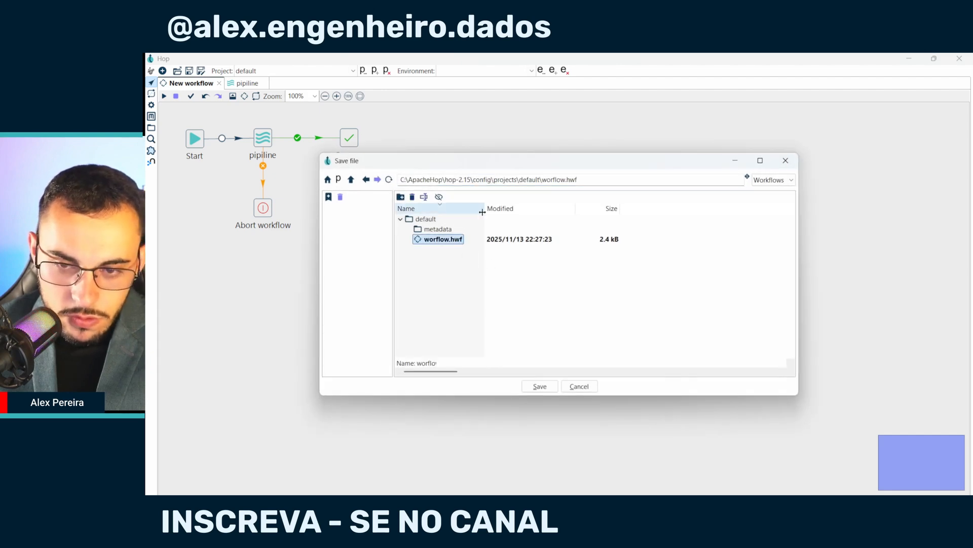
pyautogui.click(341, 181)
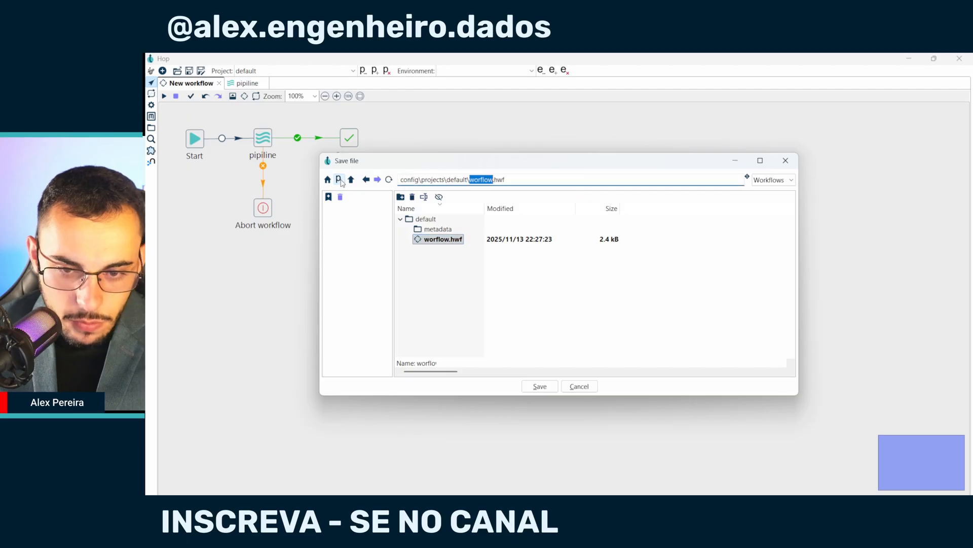
pyautogui.click(541, 387)
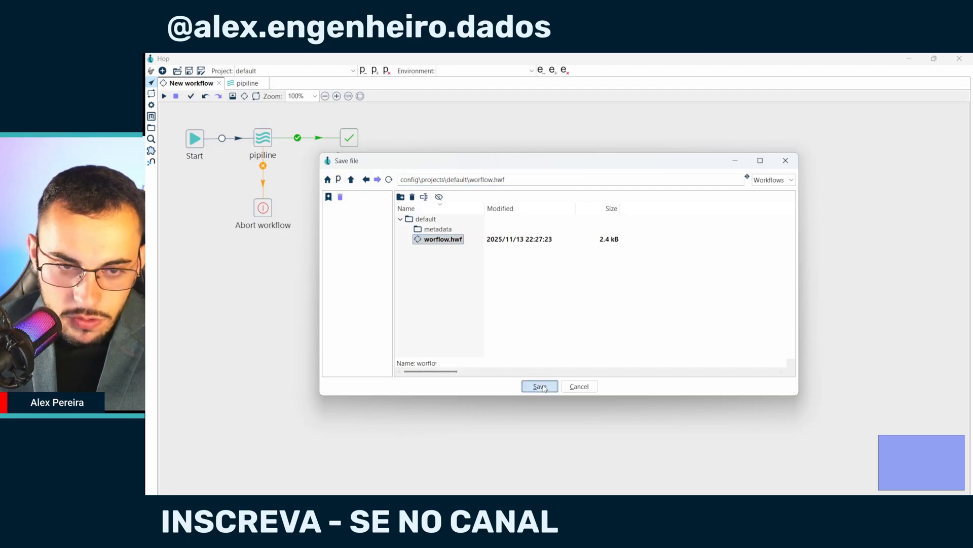
pyautogui.click(544, 289)
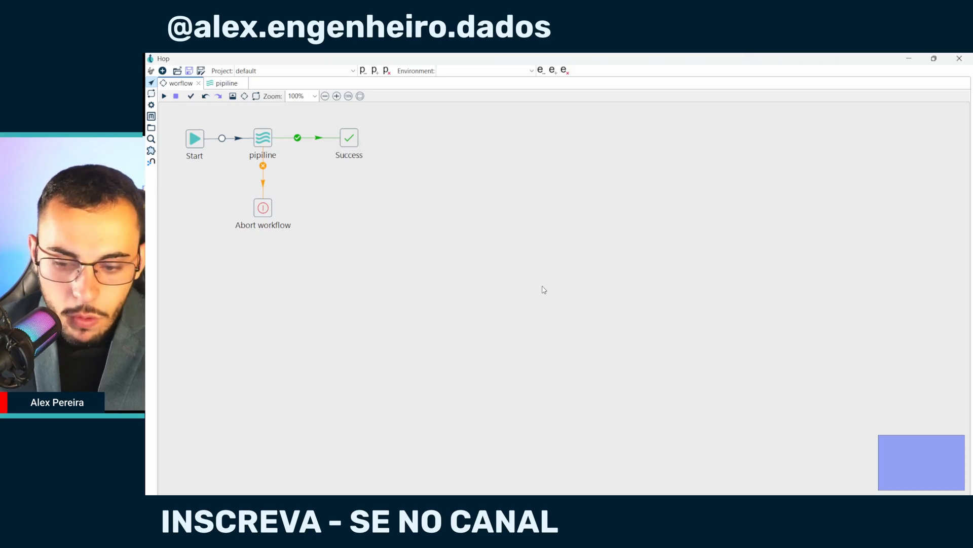
# Run the workflow with the local run configuration and Basic log level
pyautogui.click(164, 96)
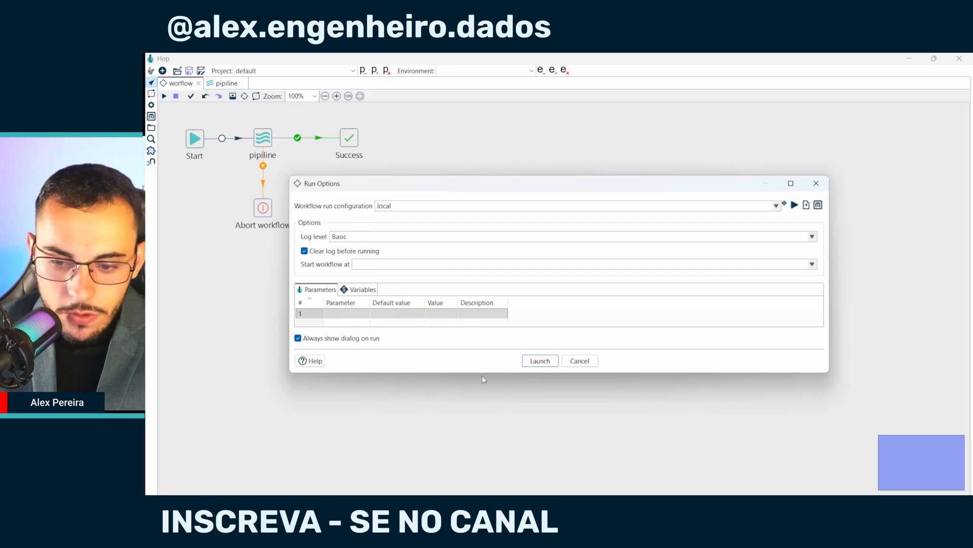
pyautogui.click(540, 361)
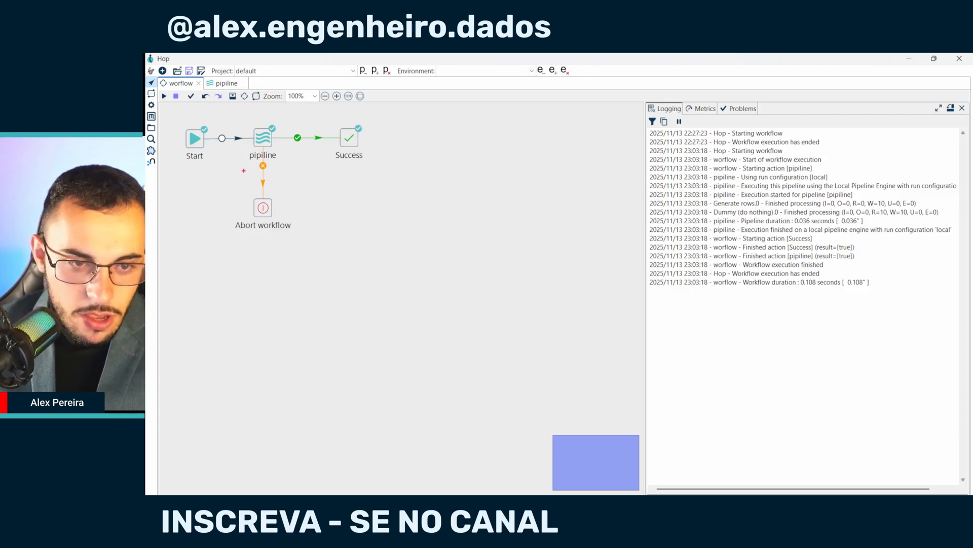
pyautogui.moveTo(265, 147)
pyautogui.mouseDown()
pyautogui.moveTo(343, 188)
pyautogui.moveTo(355, 163)
pyautogui.mouseUp()
pyautogui.moveTo(258, 146)
pyautogui.mouseDown()
pyautogui.moveTo(215, 205)
pyautogui.moveTo(301, 219)
pyautogui.moveTo(254, 199)
pyautogui.mouseUp()
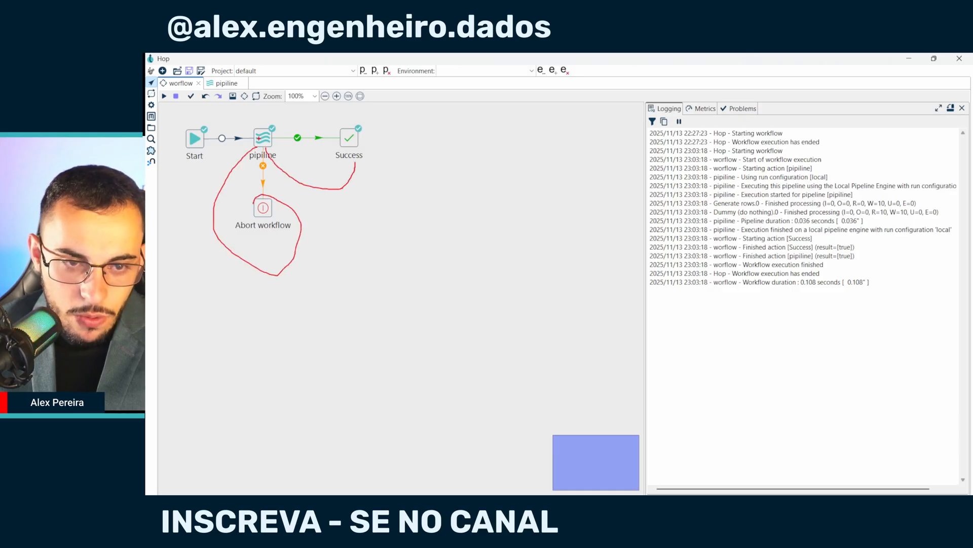
# Review the workflow run's metrics, problems and log
pyautogui.moveTo(271, 122); pyautogui.dragTo(275, 132)
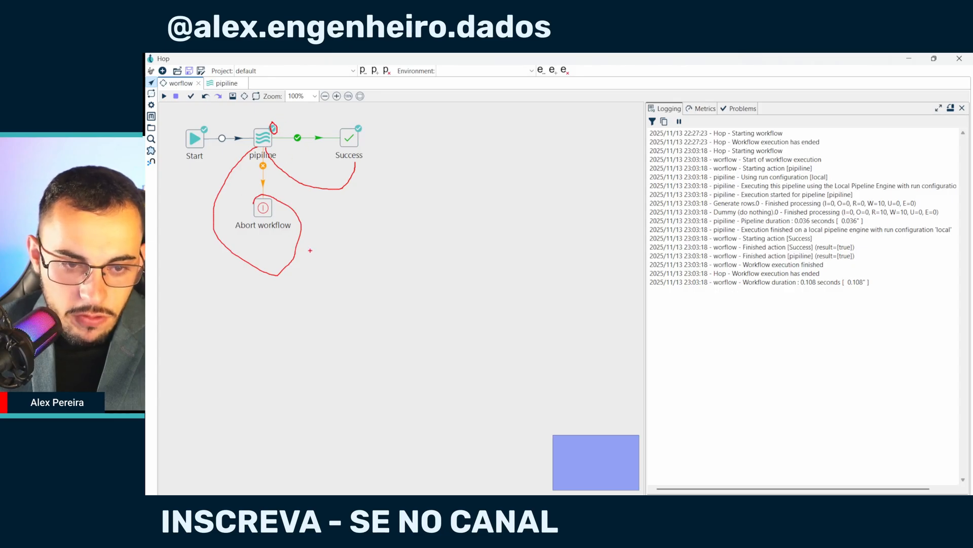
pyautogui.press('Escape')
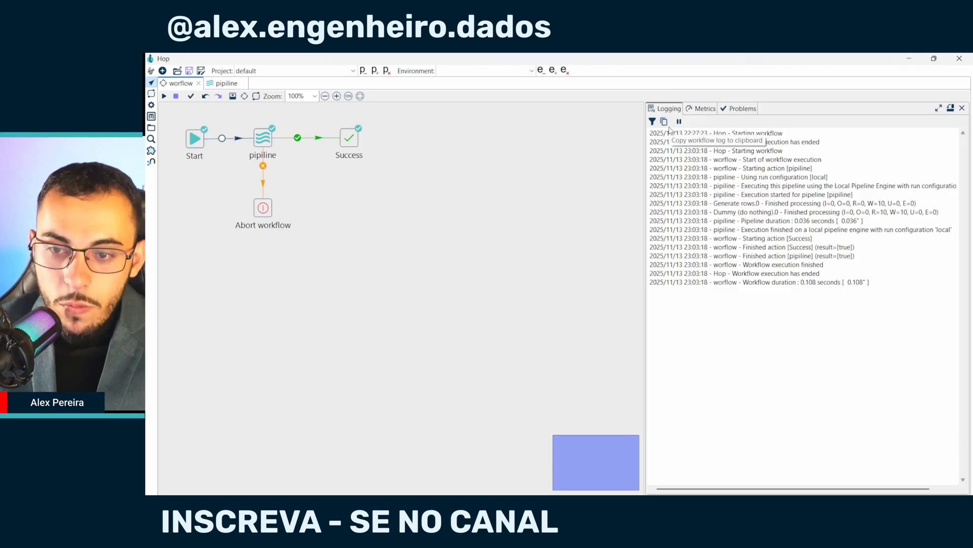
pyautogui.click(700, 109)
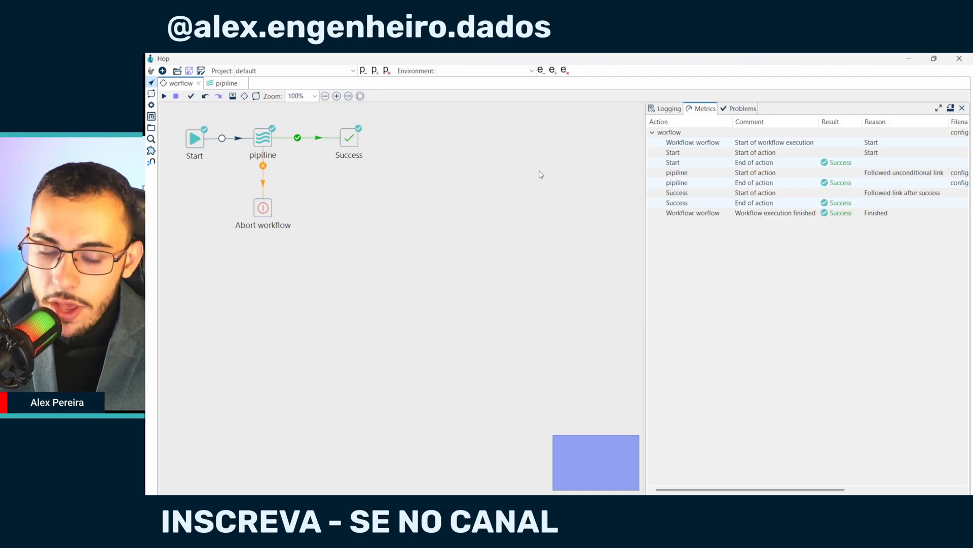
pyautogui.click(732, 112)
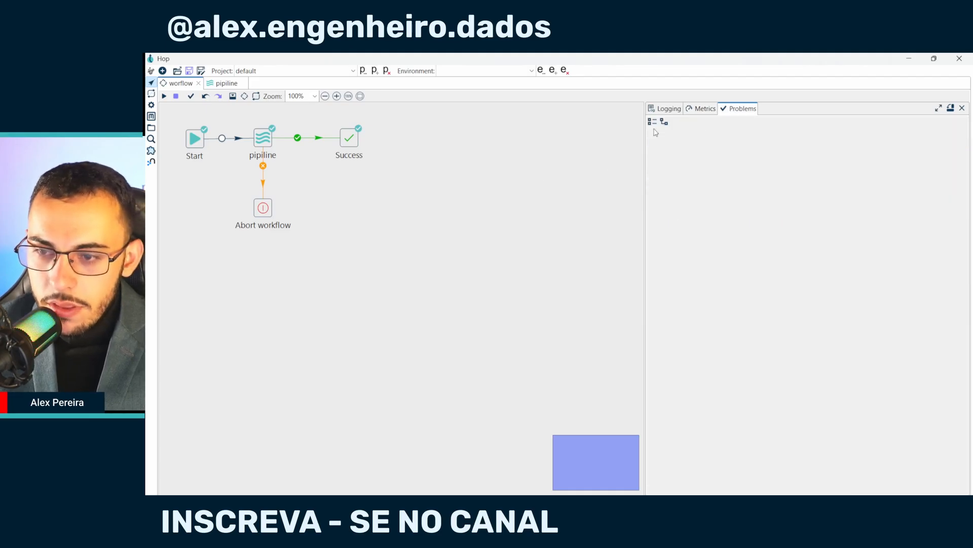
pyautogui.click(704, 109)
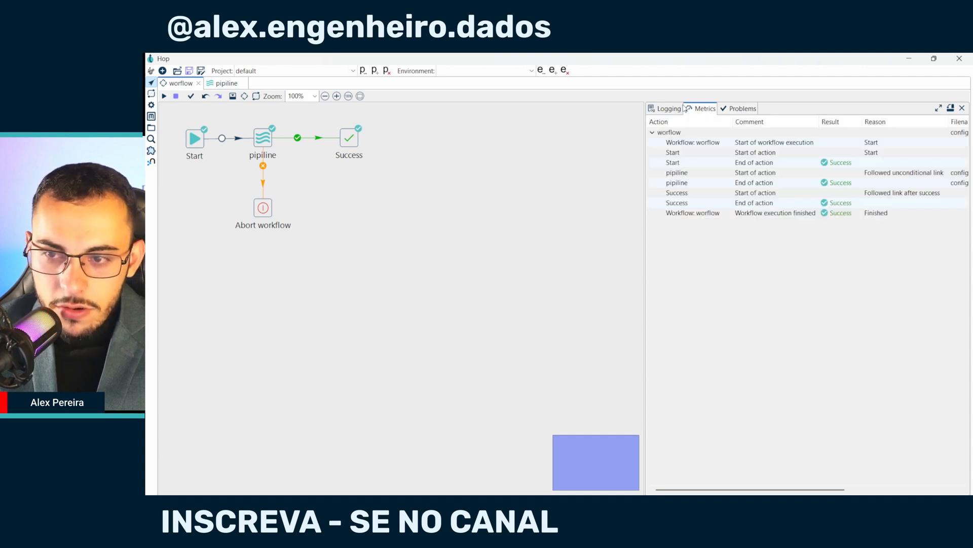
pyautogui.click(667, 111)
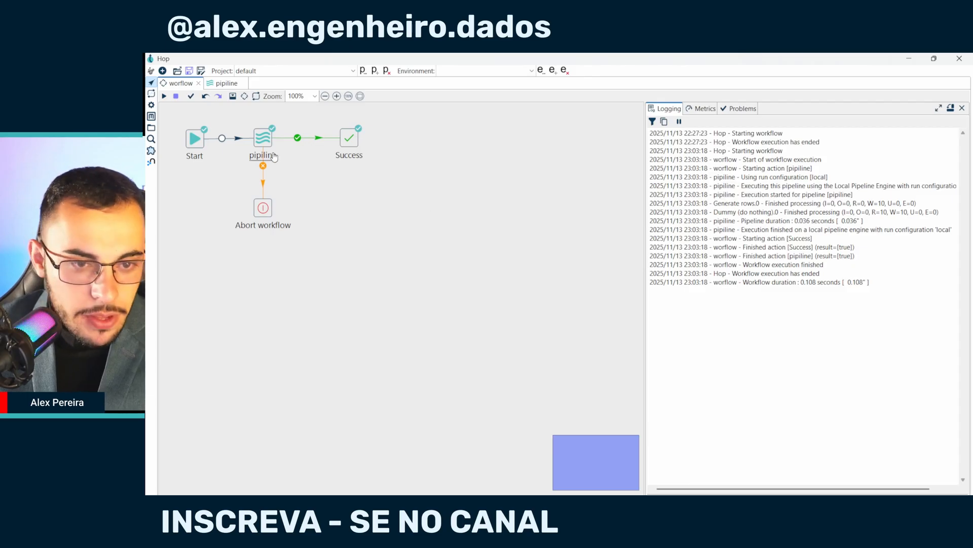
# Open the pipeline referenced by the pipiline action, set the idade field's value to a in Generate rows, and save the pipeline
pyautogui.click(264, 140)
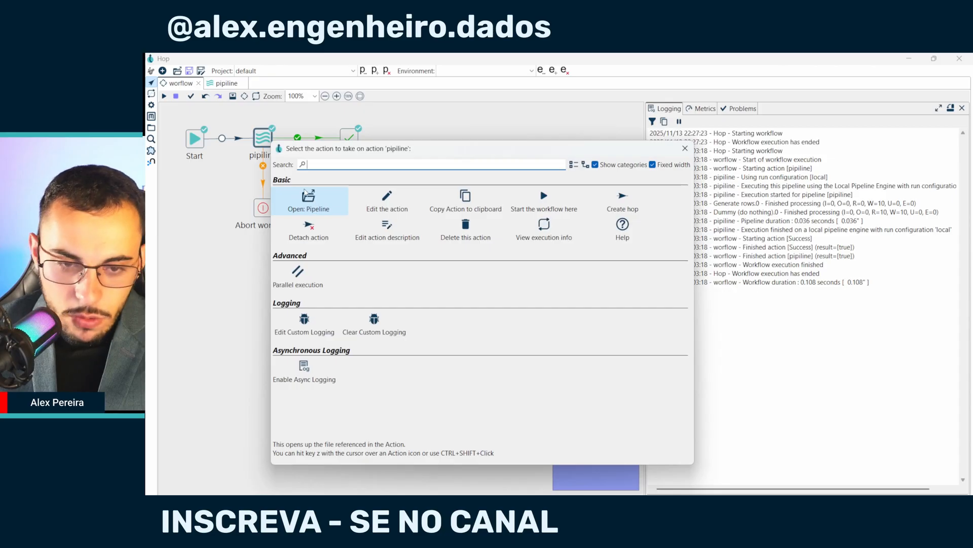
pyautogui.click(310, 202)
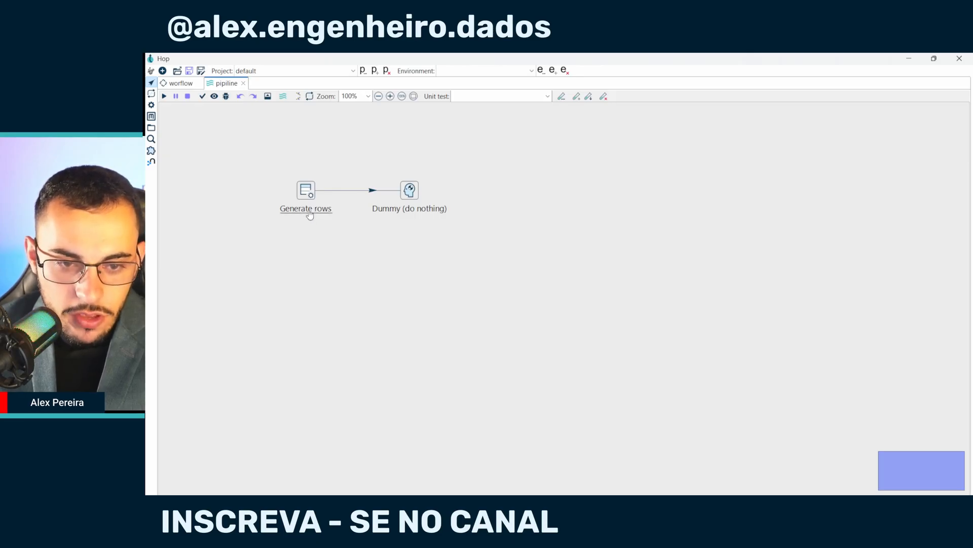
pyautogui.doubleClick(315, 211)
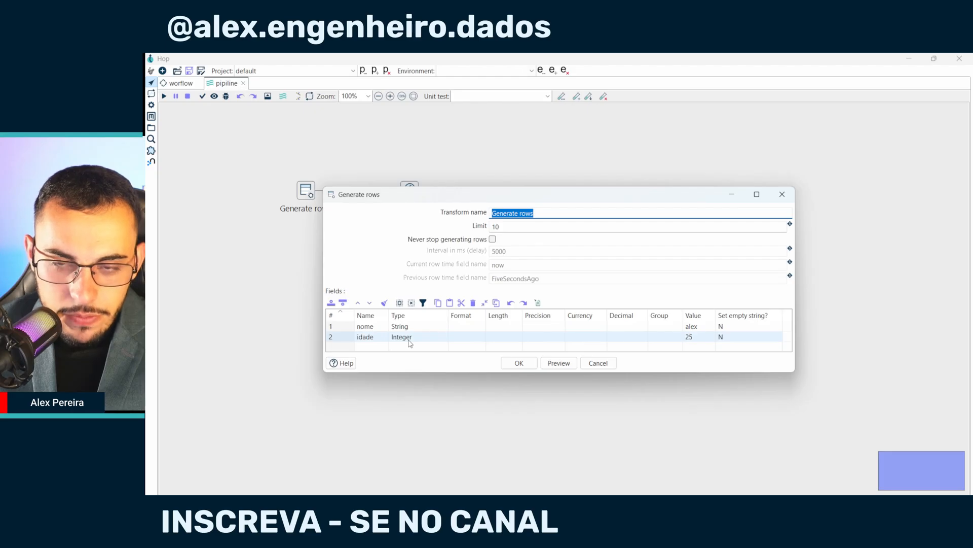
pyautogui.click(689, 337)
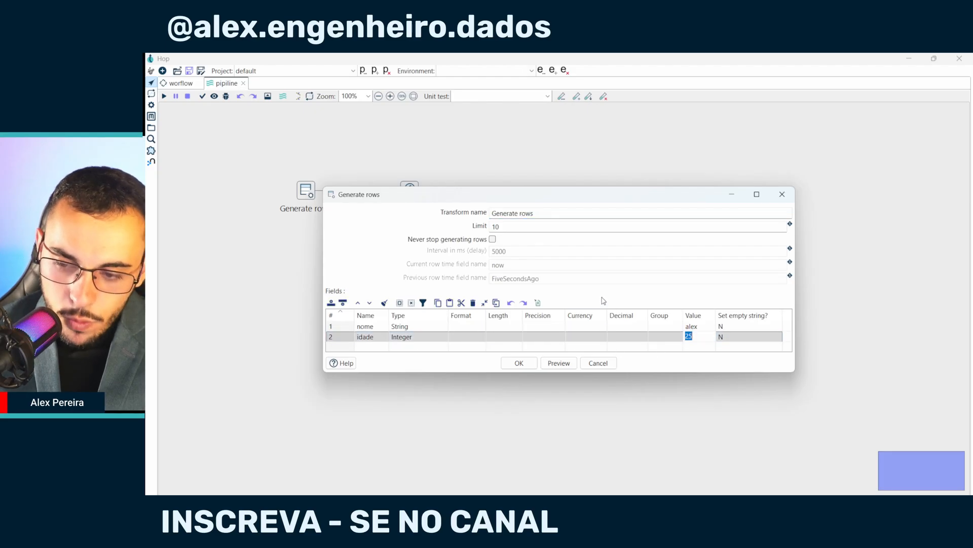
pyautogui.press('BackSpace')
pyautogui.write('a')
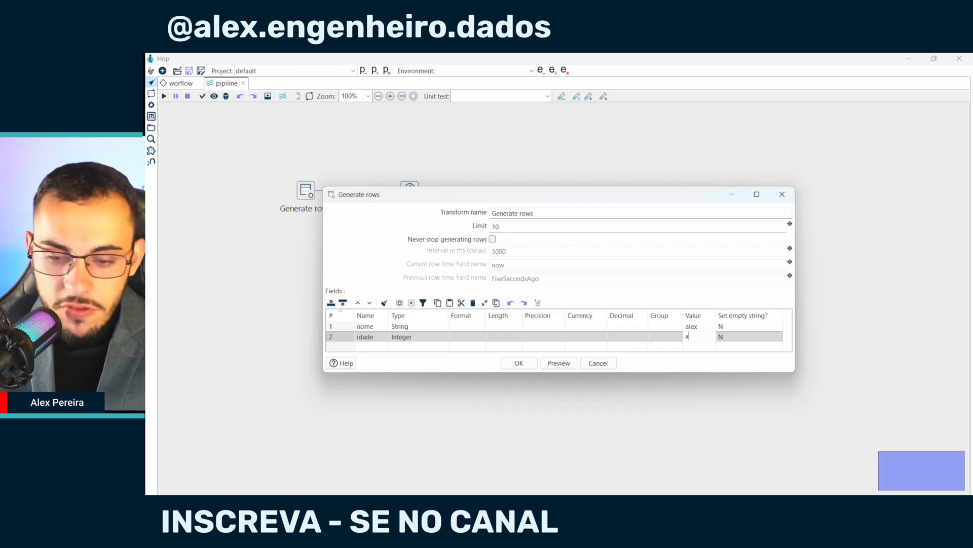
pyautogui.click(518, 363)
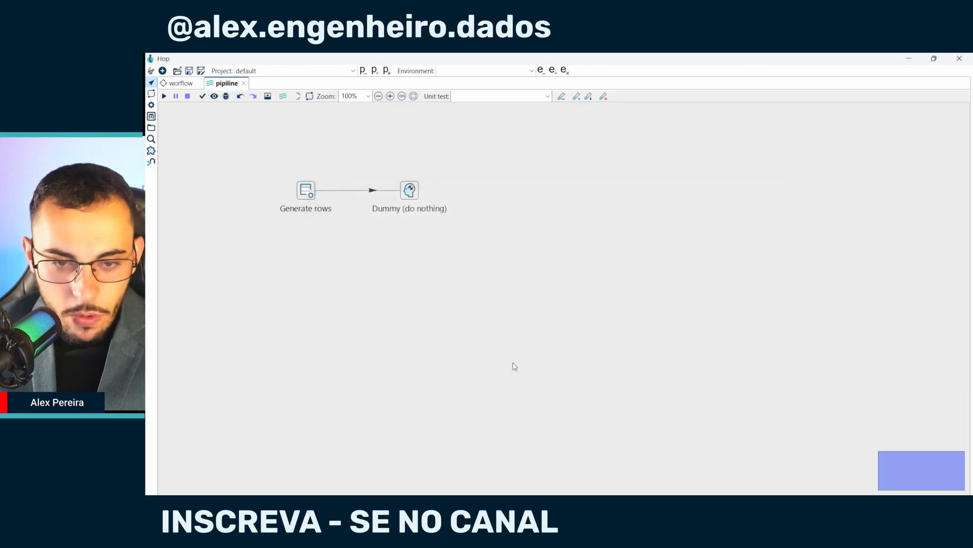
pyautogui.hotkey('ctrl', 's')
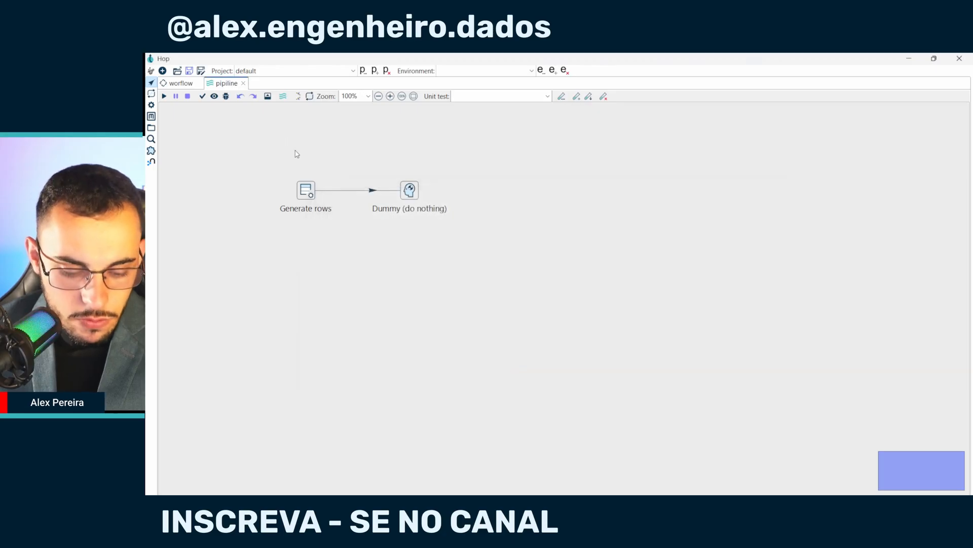
# Run the pipeline with the local run configuration and Basic log level, and close it to return to the workflow
pyautogui.click(164, 96)
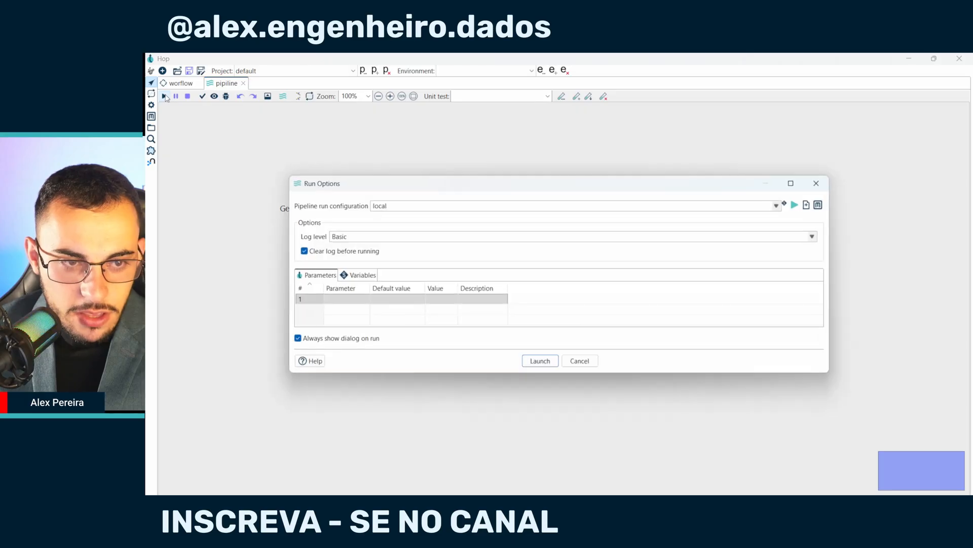
pyautogui.click(539, 360)
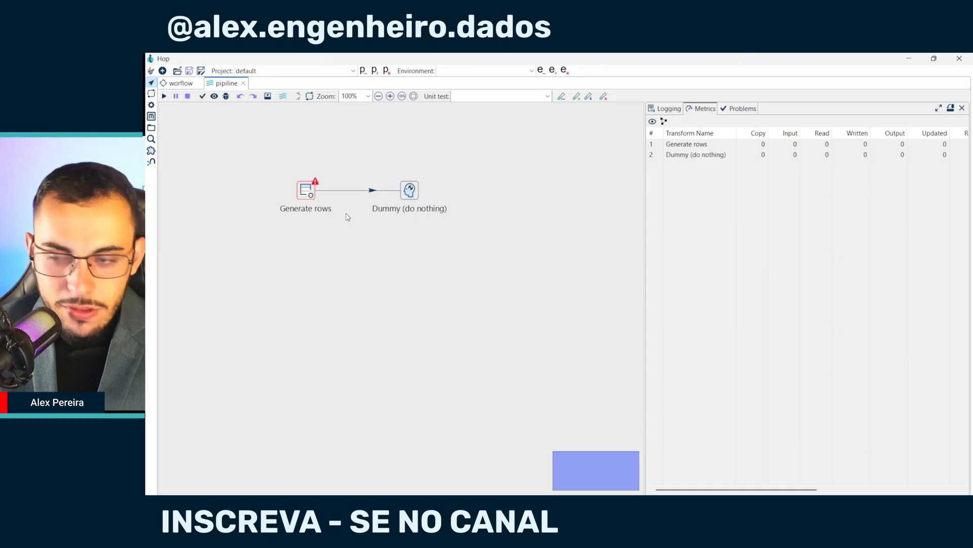
pyautogui.click(244, 84)
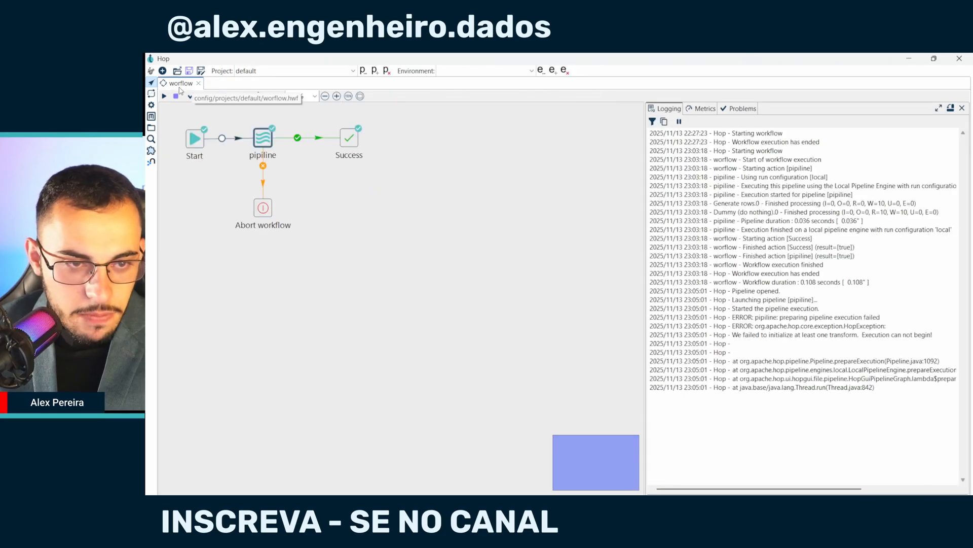
# Rerun the workflow with the local run configuration and Basic log level against the changed pipeline
pyautogui.click(165, 97)
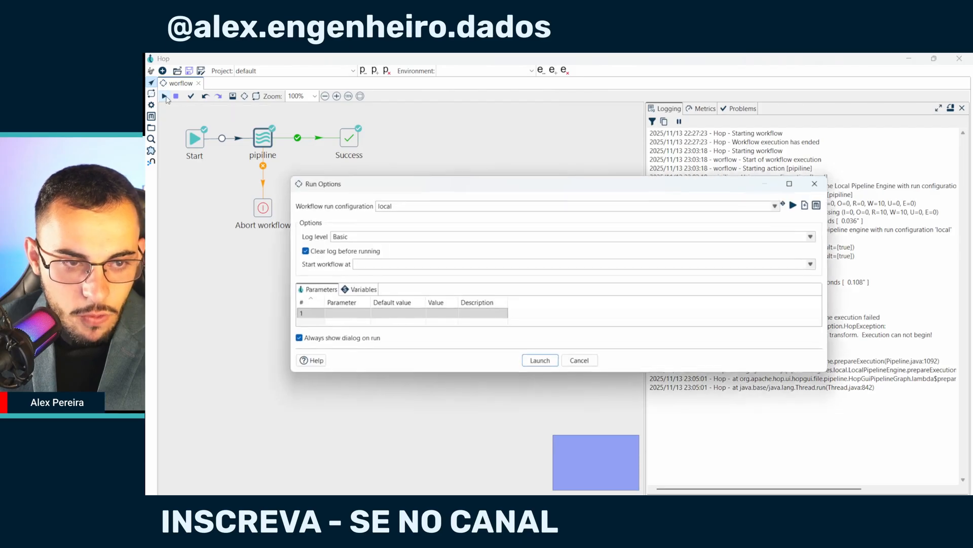
pyautogui.click(541, 362)
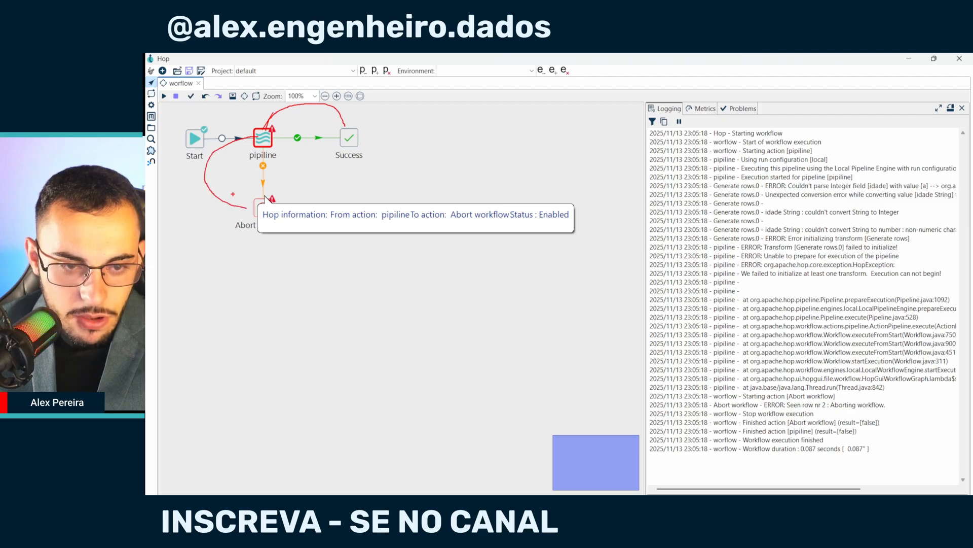
pyautogui.moveTo(274, 240)
pyautogui.mouseDown()
pyautogui.moveTo(228, 207)
pyautogui.moveTo(260, 246)
pyautogui.moveTo(245, 198)
pyautogui.mouseUp()
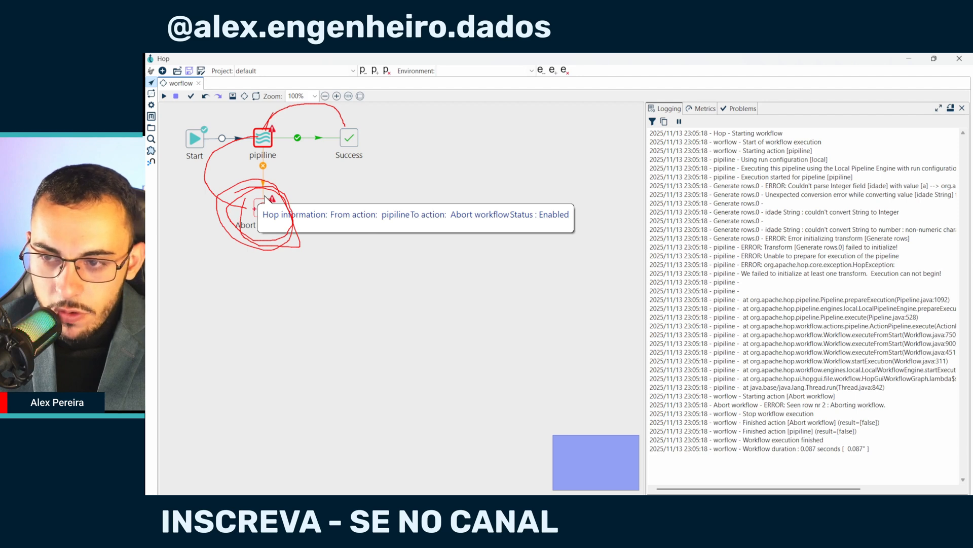
pyautogui.press('Escape')
# Examine the metrics and problems of the rerun workflow to see which branch was followed
pyautogui.click(704, 110)
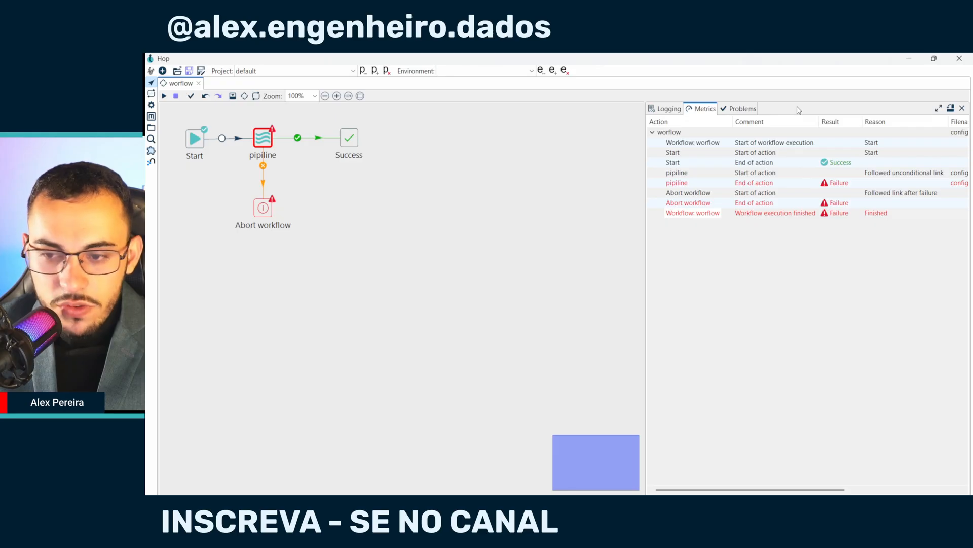
pyautogui.click(742, 109)
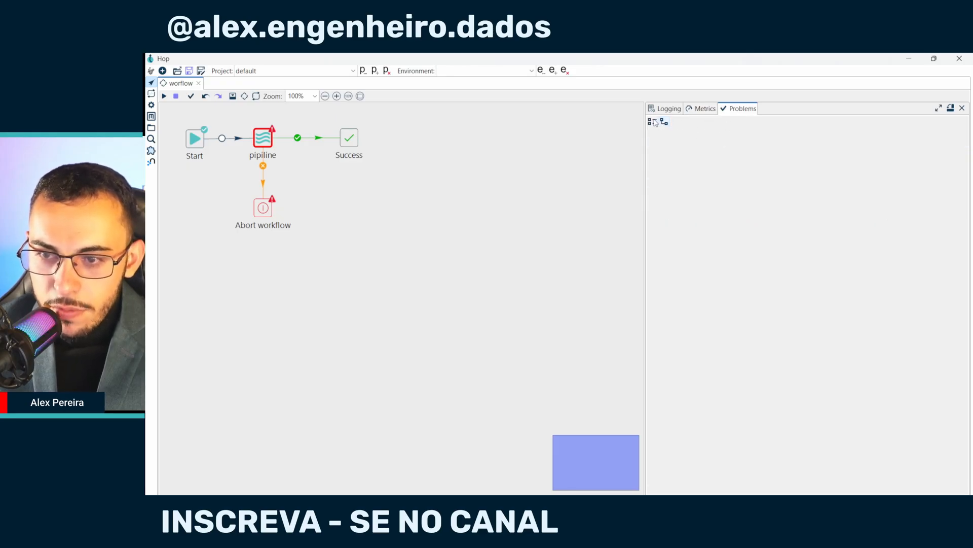
pyautogui.click(702, 111)
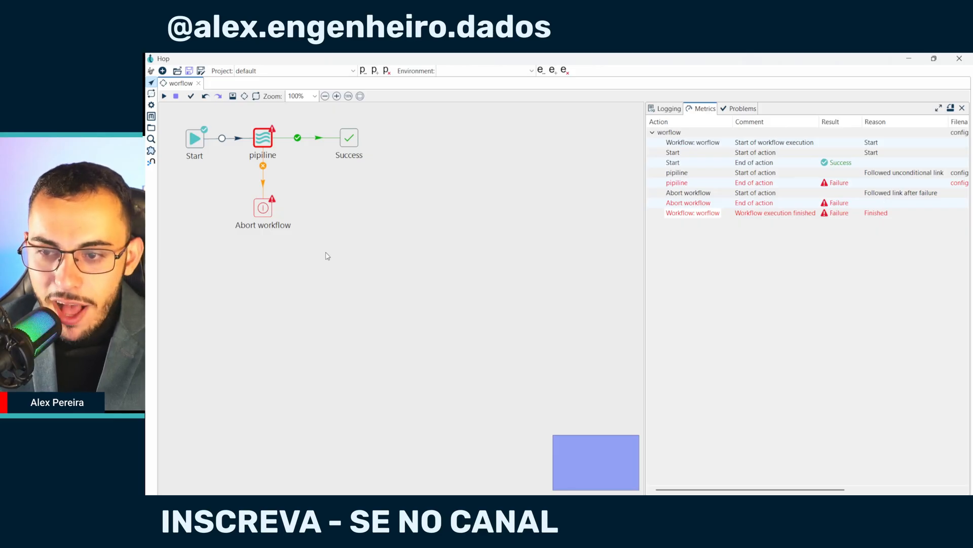
# Make the hop from pipiline to Success unconditional and delete the Abort workflow action
pyautogui.click(298, 139)
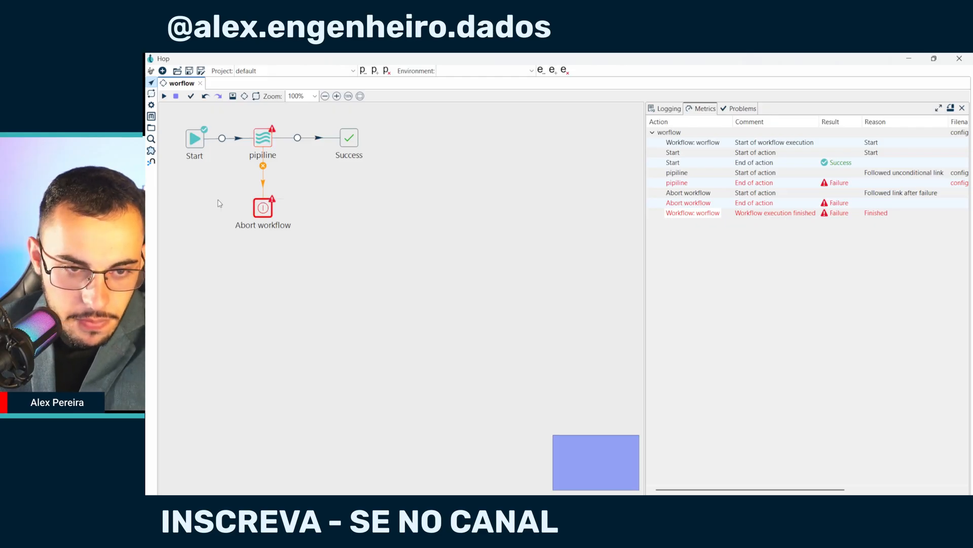
pyautogui.press('Delete')
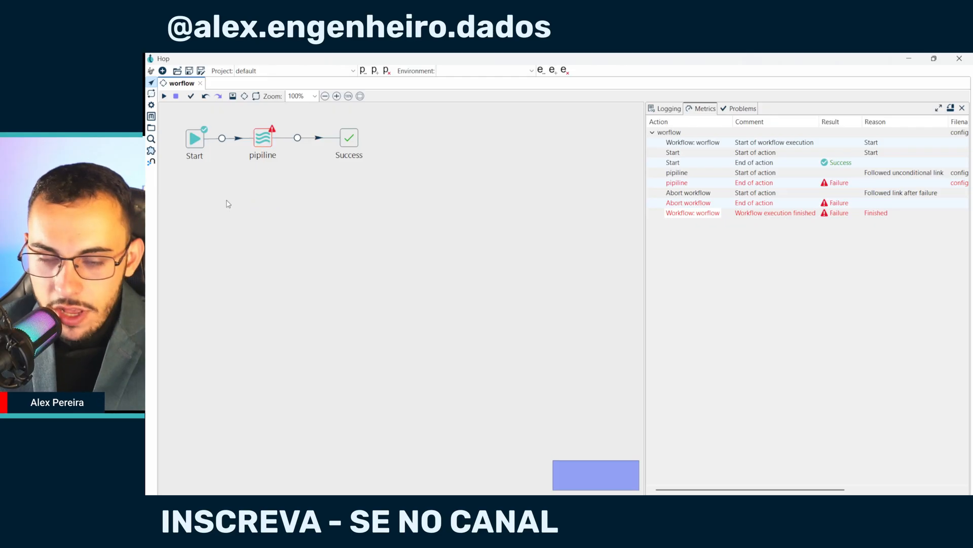
# Save the modified workflow and run it with the local run configuration and Basic log level
pyautogui.hotkey('ctrl', 's')
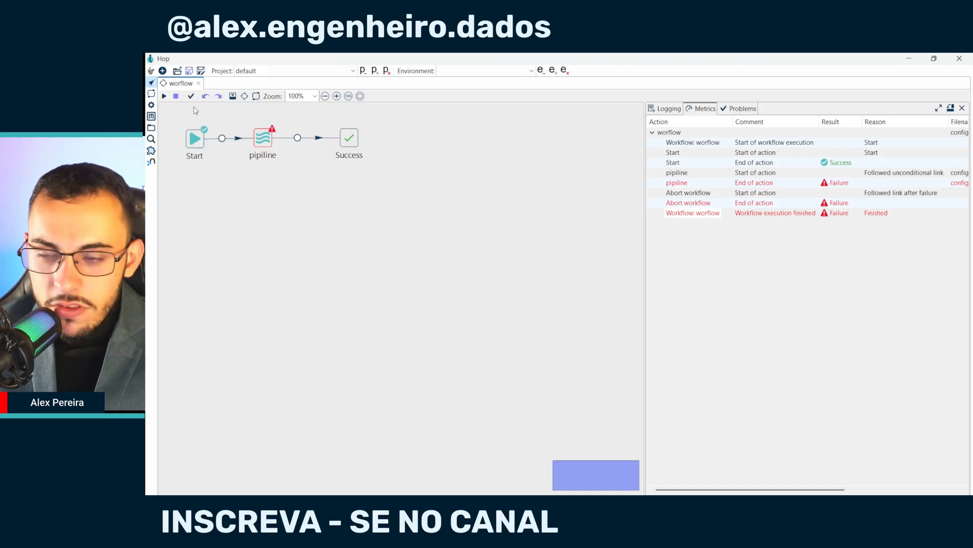
pyautogui.click(164, 96)
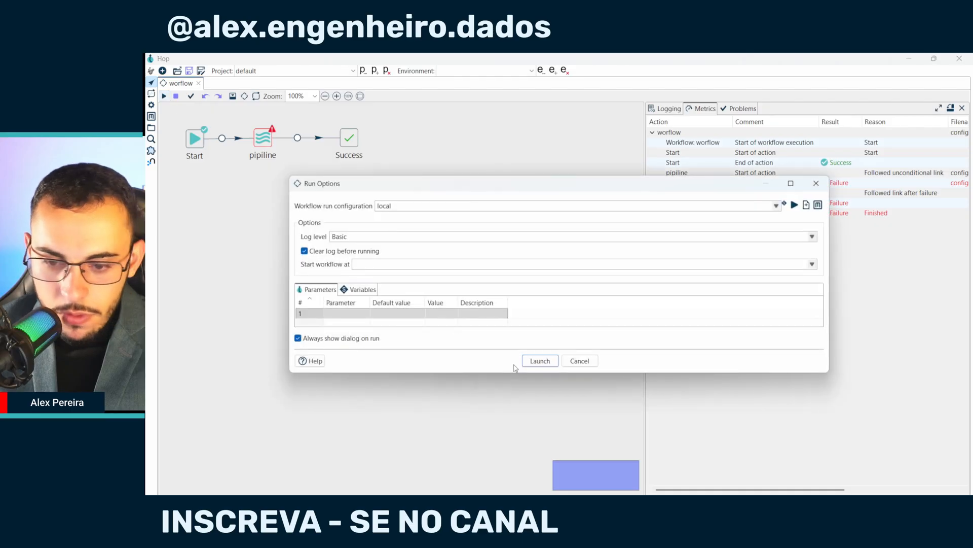
pyautogui.click(538, 360)
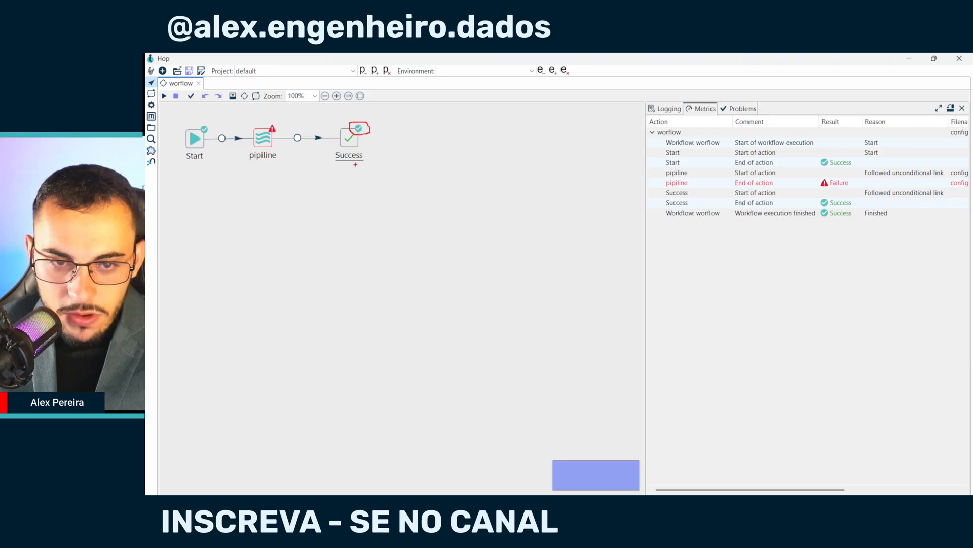
pyautogui.moveTo(240, 113)
pyautogui.mouseDown()
pyautogui.moveTo(295, 183)
pyautogui.moveTo(338, 197)
pyautogui.mouseUp()
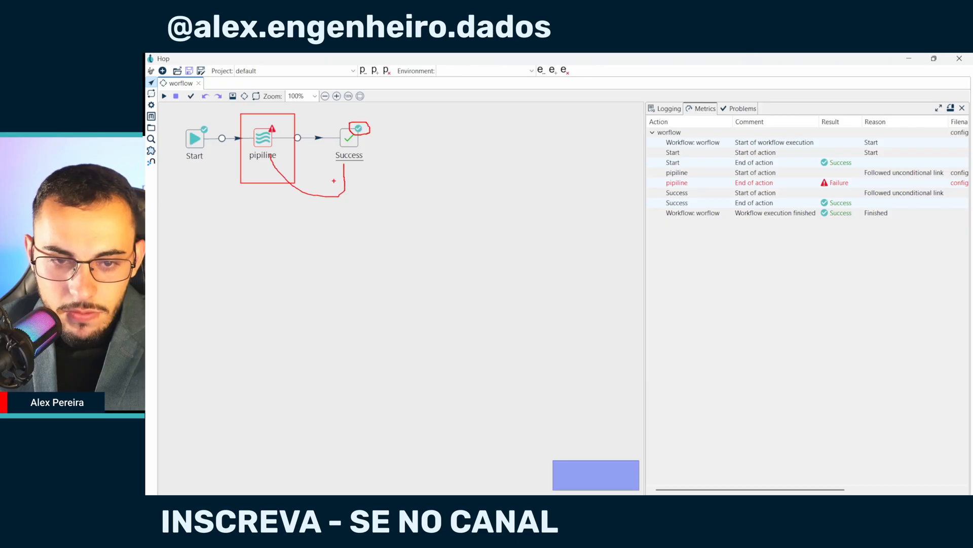
pyautogui.press('Escape')
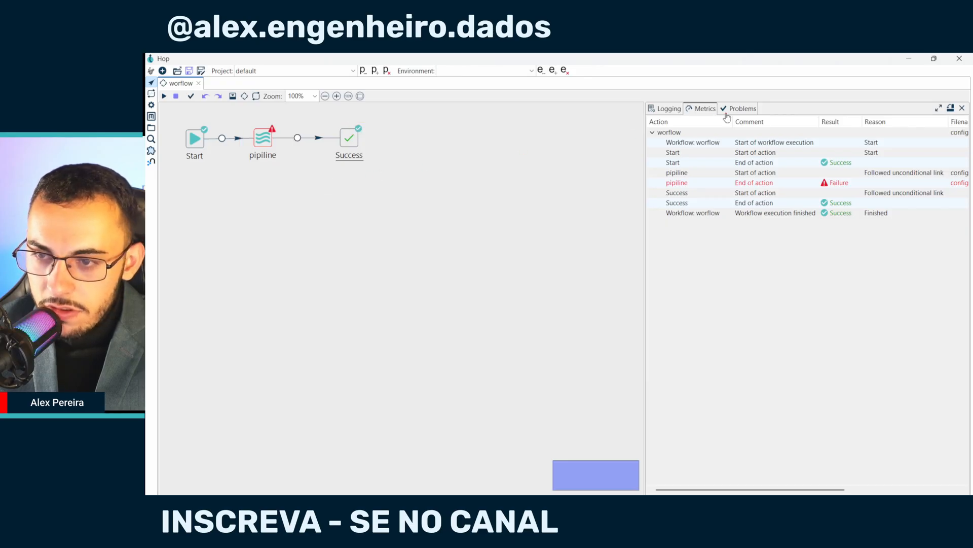